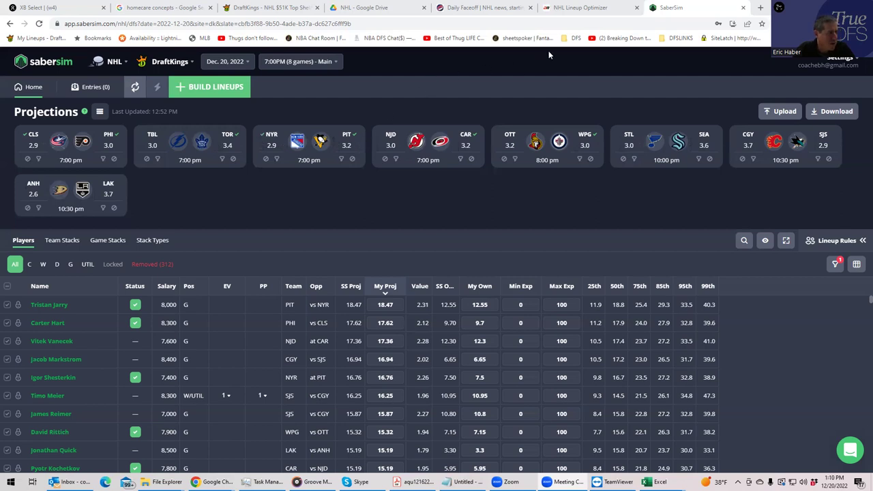
{"action": "left_click", "coordinate": [564, 9]}
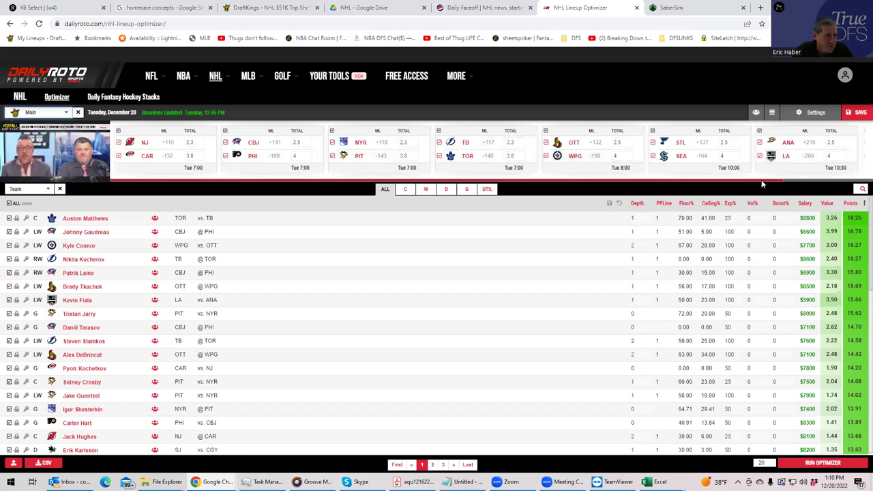
{"action": "left_click_drag", "start_coordinate": [783, 183], "coordinate": [861, 186]}
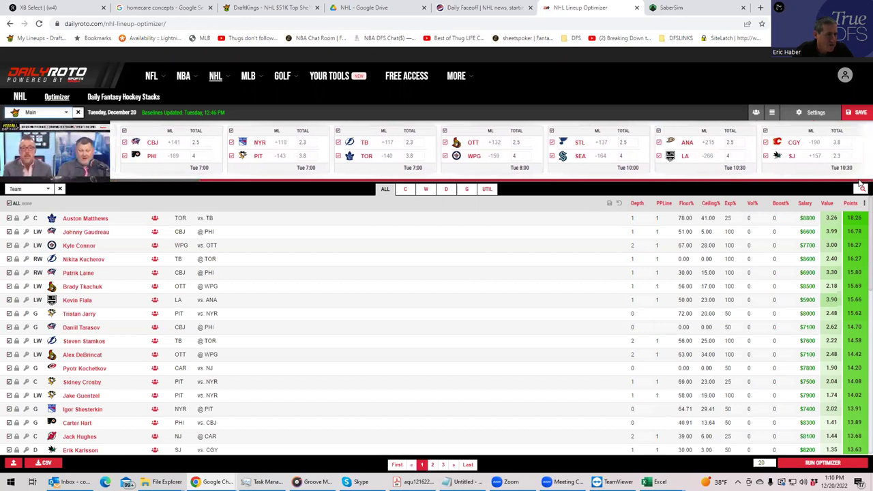
{"action": "left_click_drag", "start_coordinate": [860, 185], "coordinate": [788, 189]}
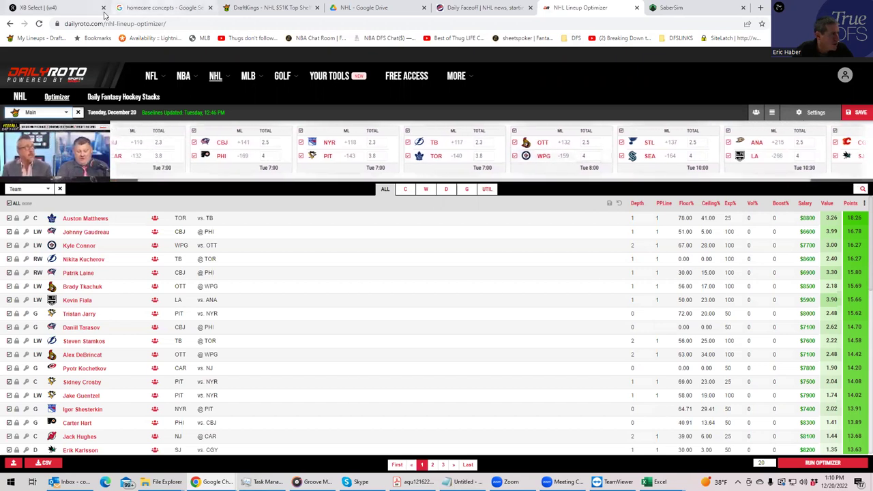
{"action": "left_click", "coordinate": [658, 8]}
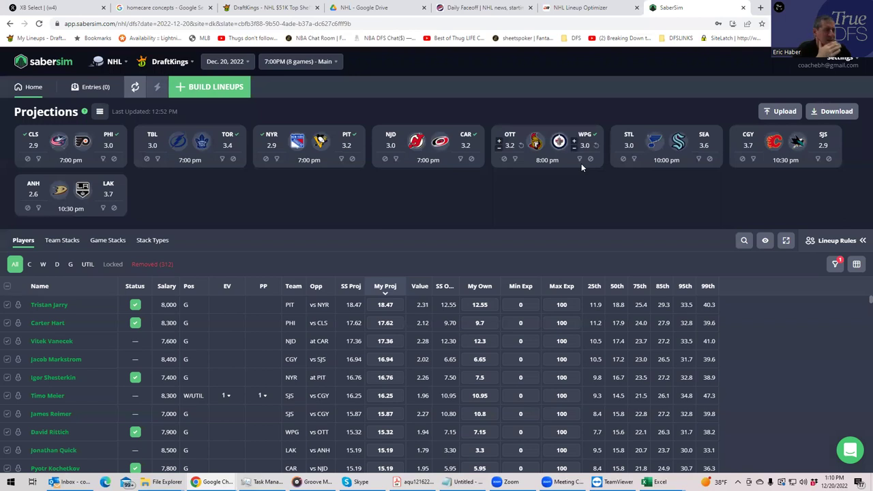
{"action": "left_click", "coordinate": [572, 9]}
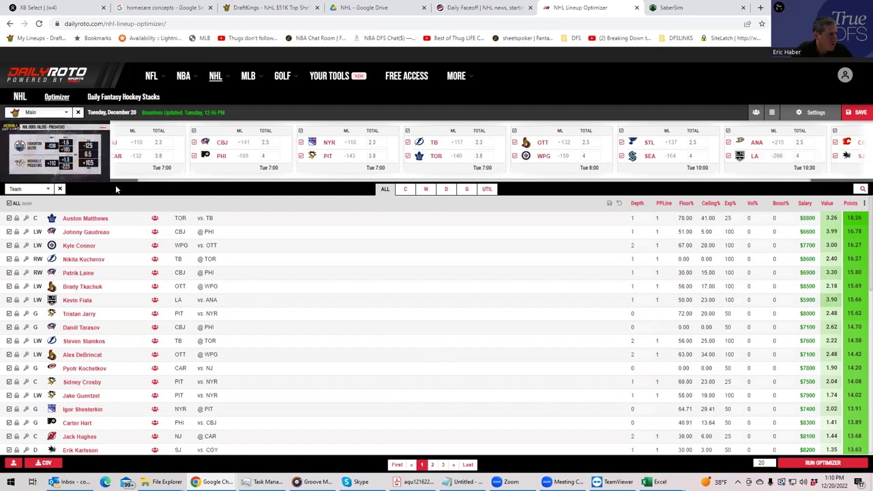
{"action": "scroll", "coordinate": [146, 183], "scroll_direction": "left", "scroll_amount": 1}
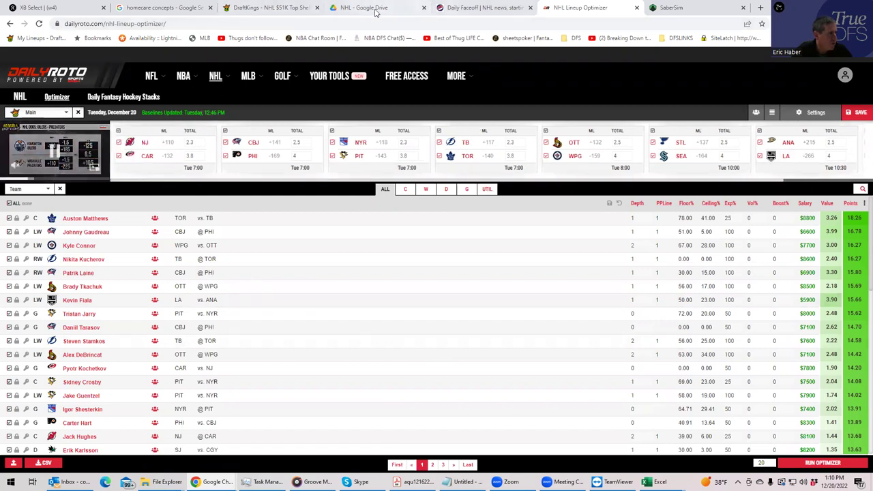
- Set Daily Faceoff's projections Scoring to DraftKings, then return to the NHLDK_Proj workbook
{"action": "left_click", "coordinate": [481, 7]}
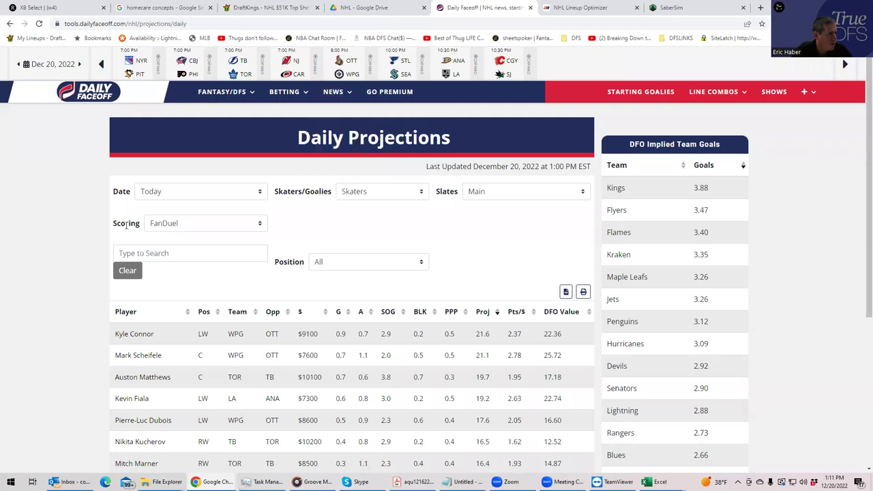
{"action": "left_click", "coordinate": [227, 225]}
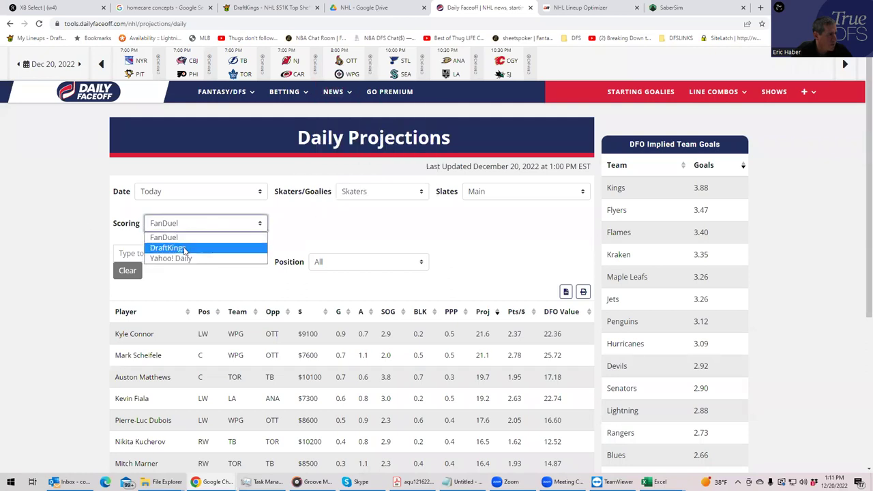
{"action": "left_click", "coordinate": [189, 246]}
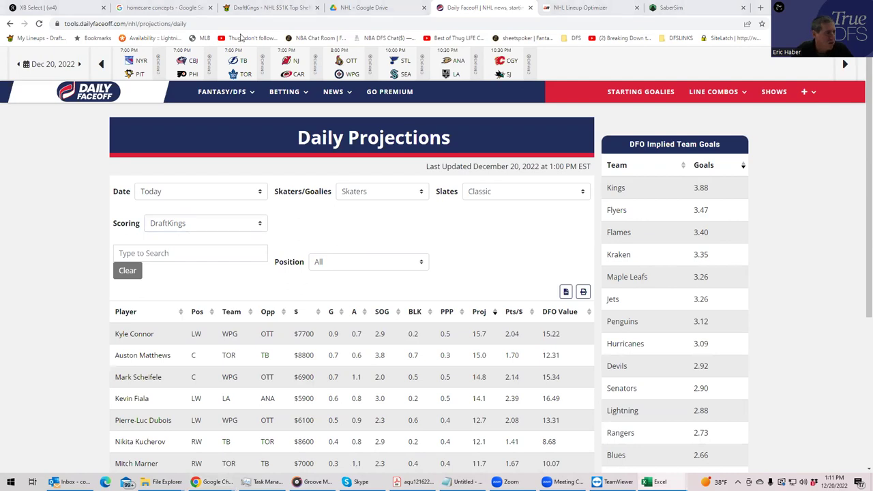
{"action": "key", "text": "alt+Tab"}
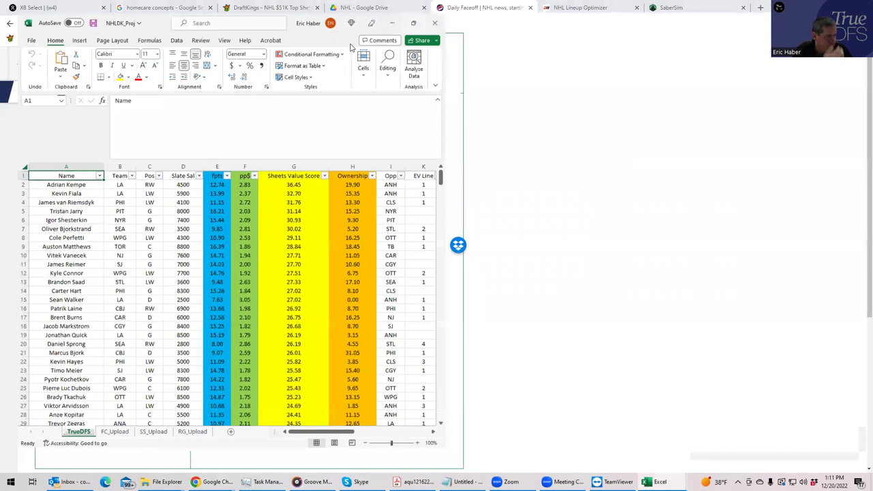
- Maximize the NHLDK_Proj Excel window showing the TrueDFS sheet
{"action": "key", "text": "super+Up"}
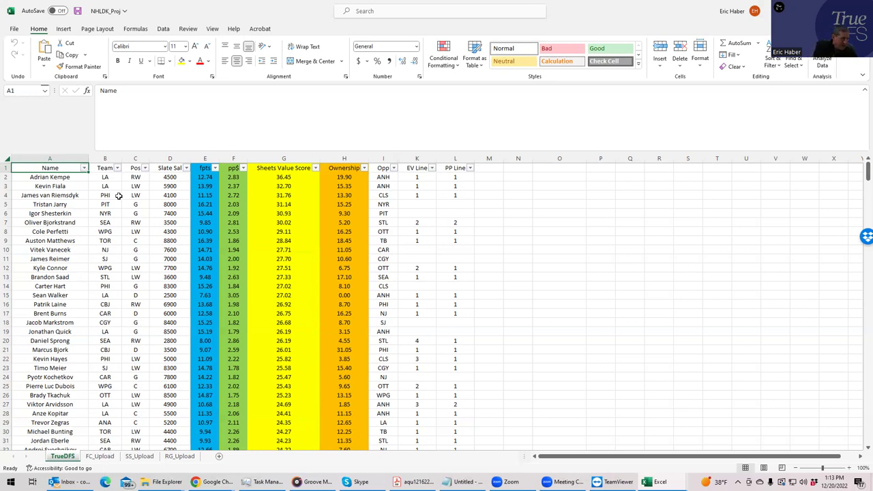
{"action": "left_click", "coordinate": [106, 223]}
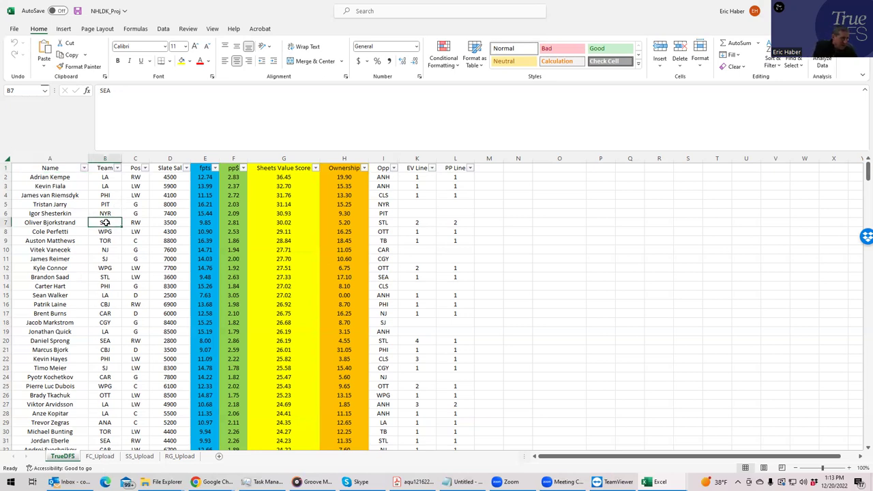
{"action": "left_click", "coordinate": [105, 339]}
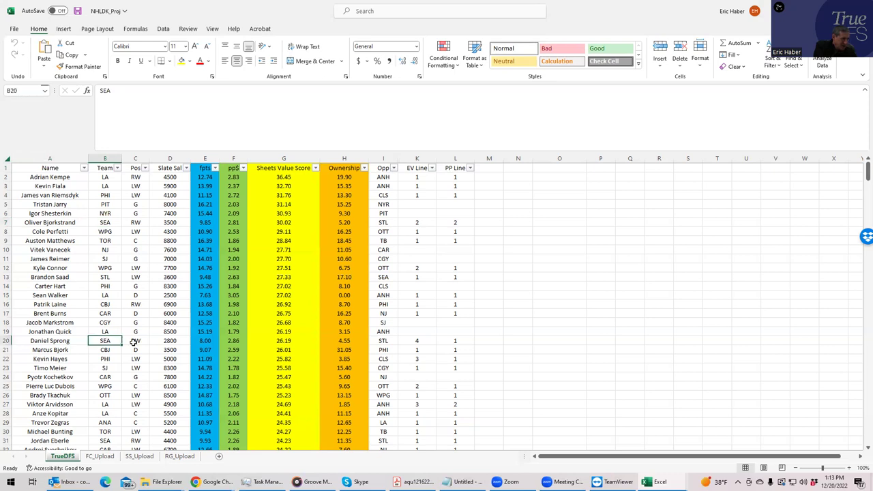
{"action": "left_click", "coordinate": [110, 440]}
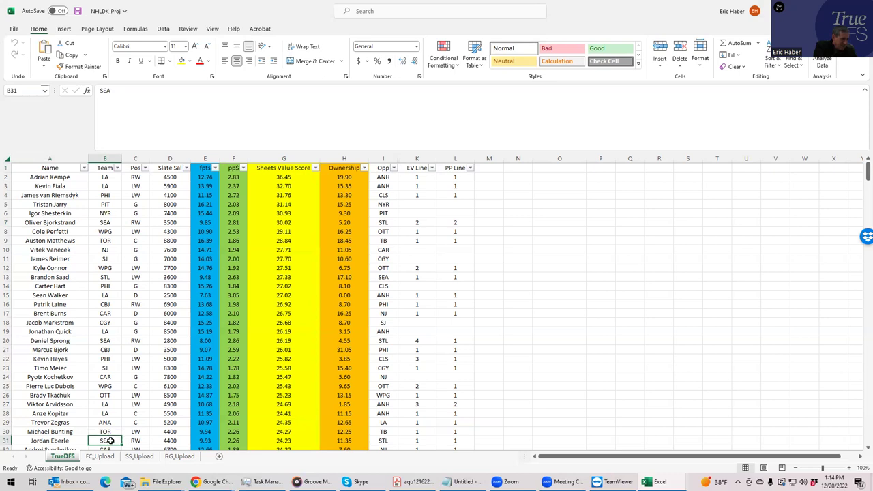
{"action": "left_click", "coordinate": [415, 440]}
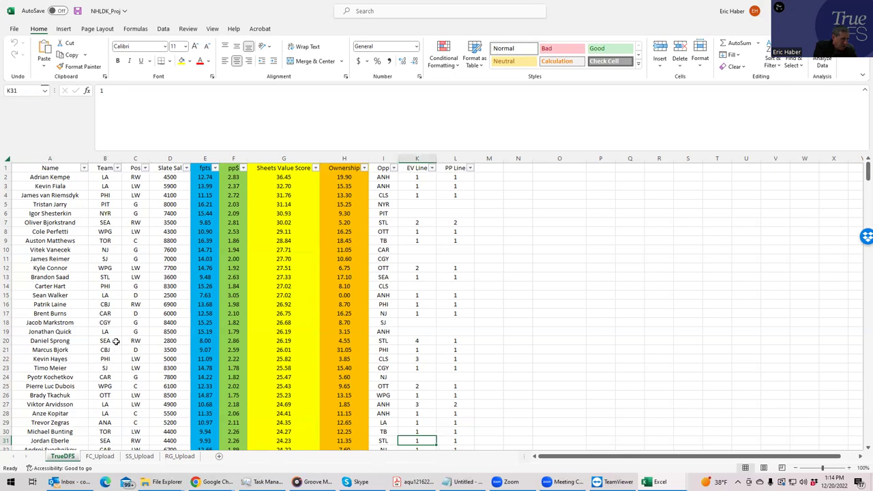
{"action": "left_click", "coordinate": [115, 340]}
{"action": "left_click", "coordinate": [422, 340]}
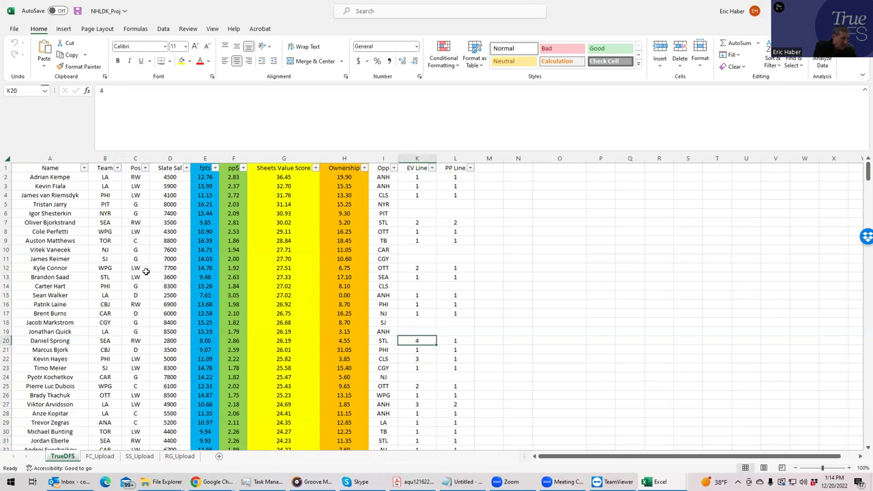
{"action": "left_click", "coordinate": [137, 223]}
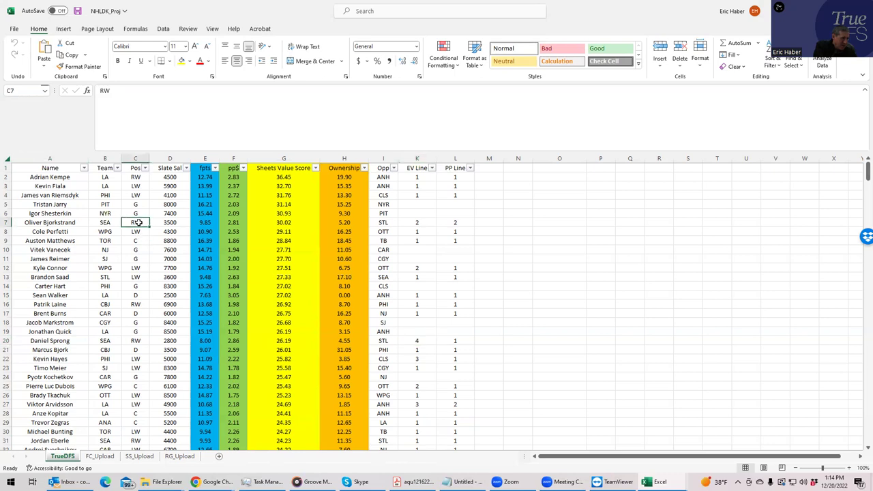
{"action": "left_click", "coordinate": [457, 220]}
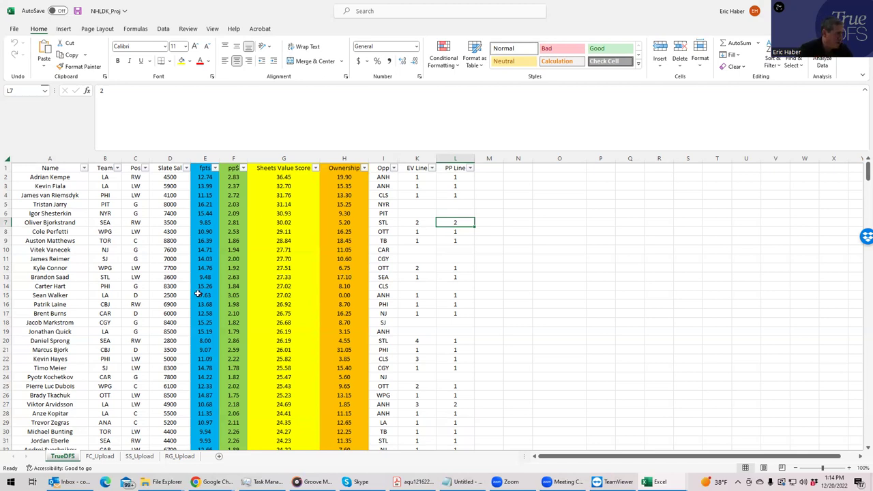
{"action": "left_click", "coordinate": [100, 232]}
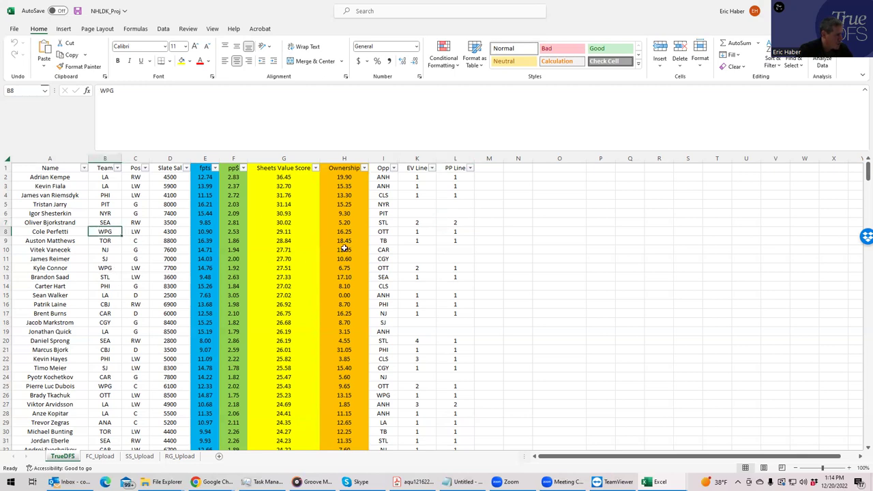
{"action": "left_click", "coordinate": [106, 267]}
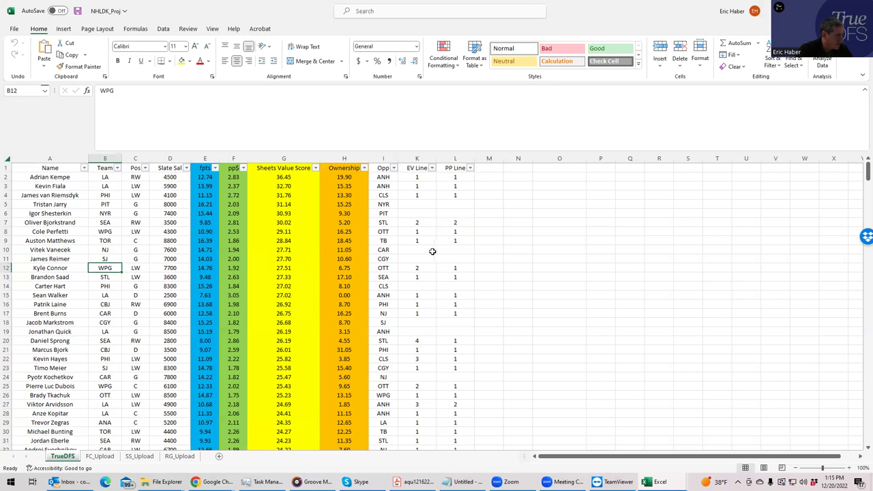
{"action": "left_click", "coordinate": [447, 268]}
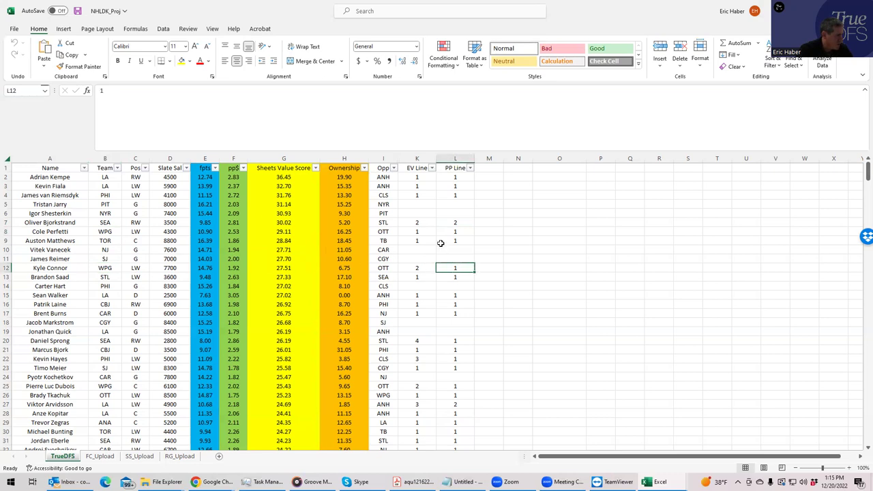
{"action": "left_click", "coordinate": [98, 232]}
{"action": "left_click", "coordinate": [94, 267]}
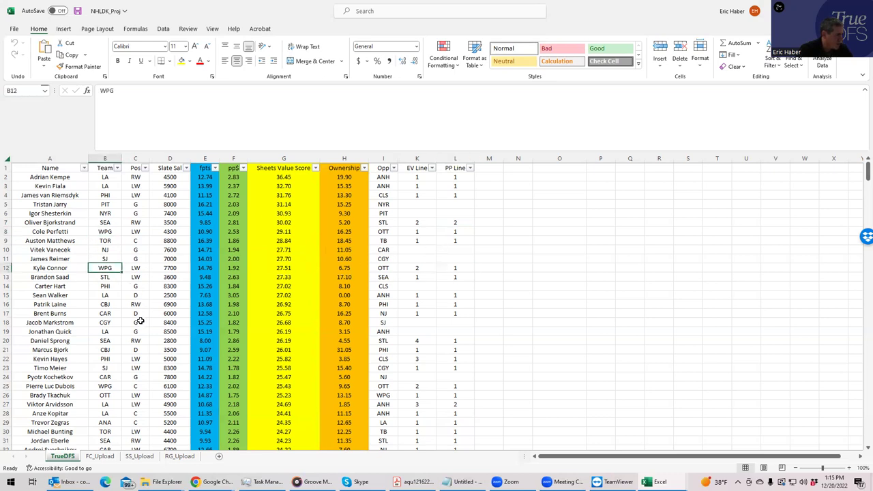
{"action": "left_click", "coordinate": [107, 380]}
{"action": "left_click", "coordinate": [107, 386]}
{"action": "left_click", "coordinate": [447, 386]}
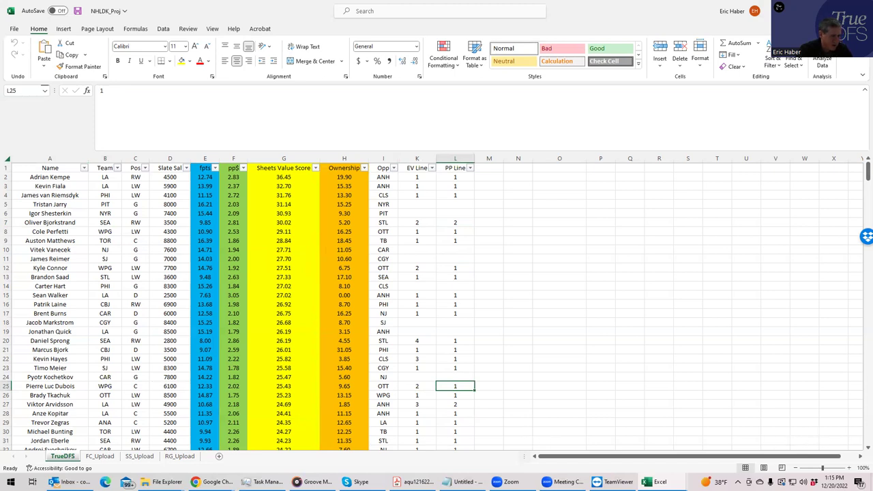
{"action": "scroll", "coordinate": [860, 448], "scroll_direction": "down", "scroll_amount": 2}
{"action": "scroll", "coordinate": [861, 450], "scroll_direction": "down", "scroll_amount": 3}
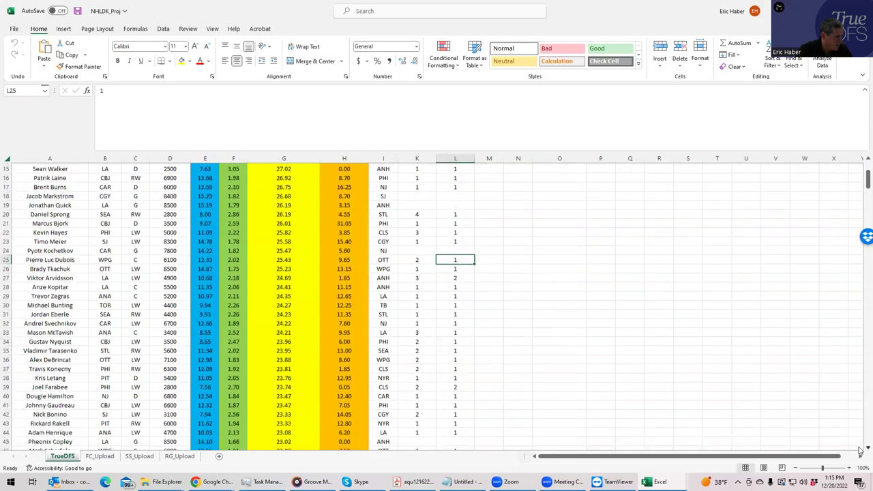
{"action": "scroll", "coordinate": [861, 450], "scroll_direction": "down", "scroll_amount": 1}
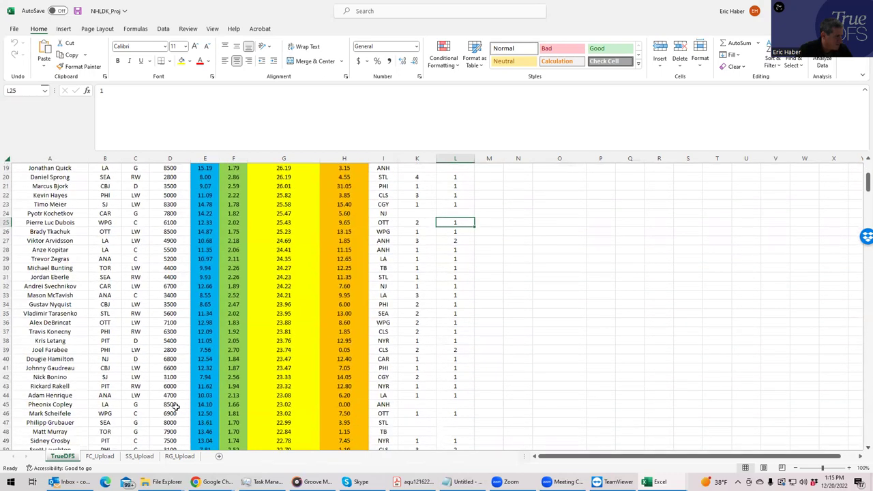
{"action": "left_click", "coordinate": [107, 414]}
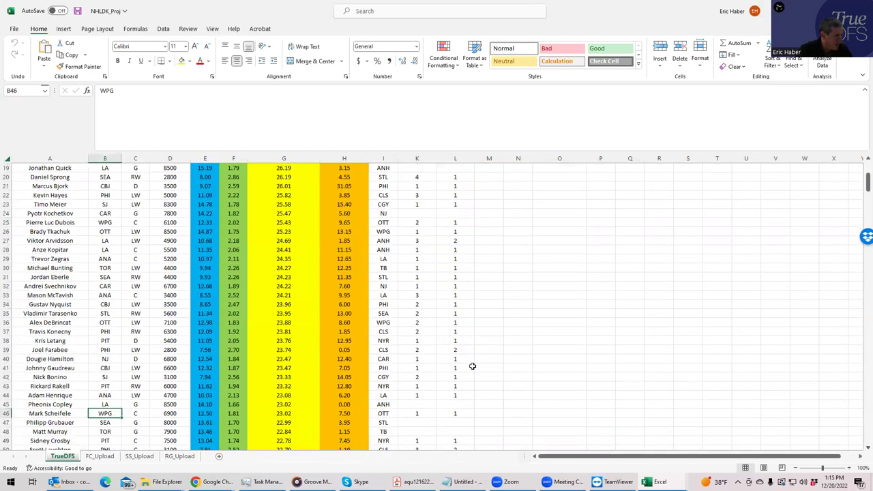
{"action": "scroll", "coordinate": [861, 189], "scroll_direction": "up", "scroll_amount": 6}
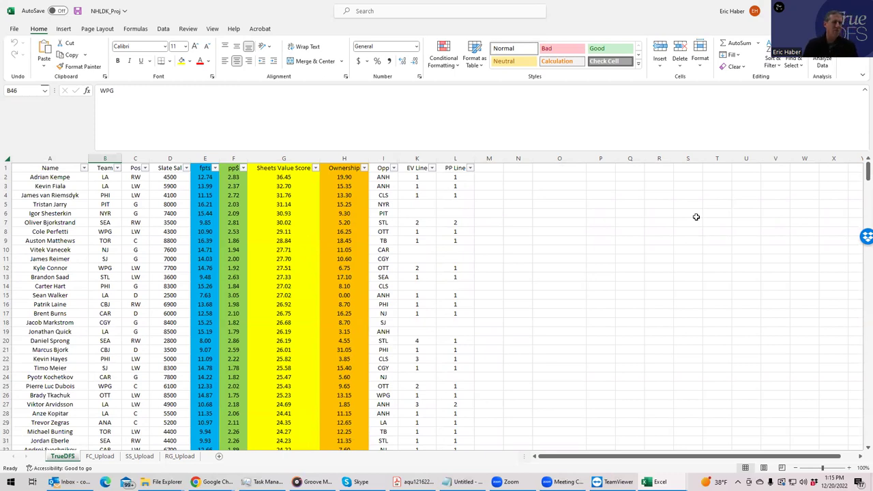
{"action": "left_click", "coordinate": [170, 278]}
{"action": "left_click", "coordinate": [131, 214]}
- Review salaries of Shesterkin, Vanecek, Jarry and Markstrom and Reimer's team, then switch to Chrome
{"action": "left_click", "coordinate": [172, 213]}
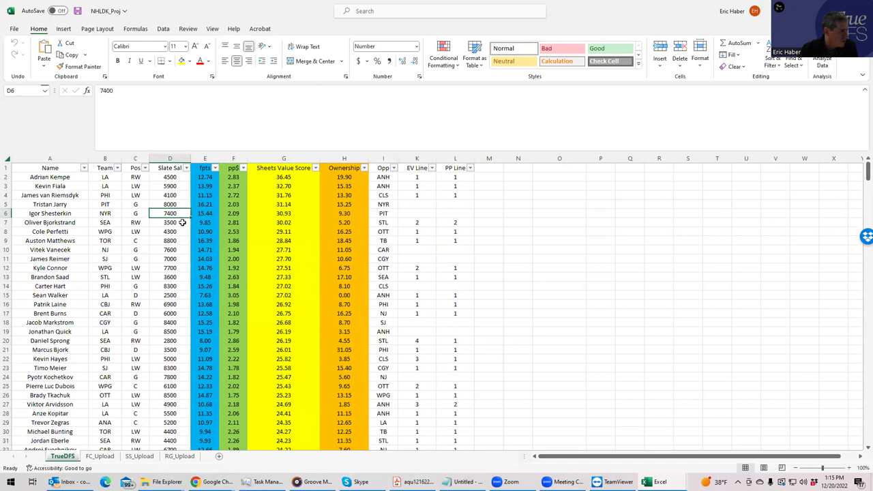
{"action": "left_click", "coordinate": [166, 249]}
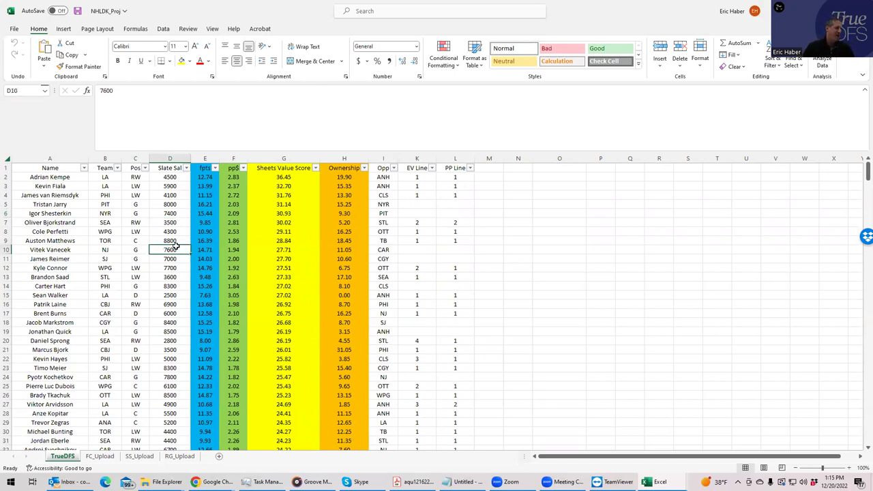
{"action": "left_click", "coordinate": [104, 257]}
{"action": "left_click", "coordinate": [168, 249]}
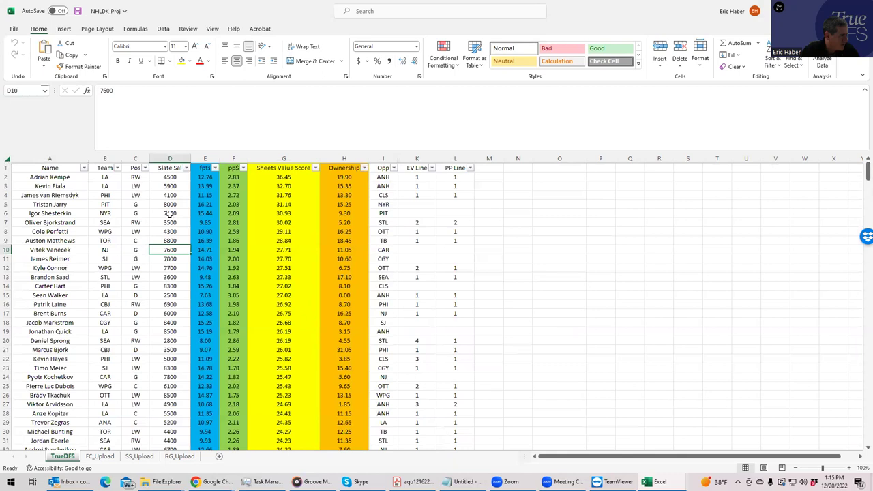
{"action": "left_click", "coordinate": [169, 212]}
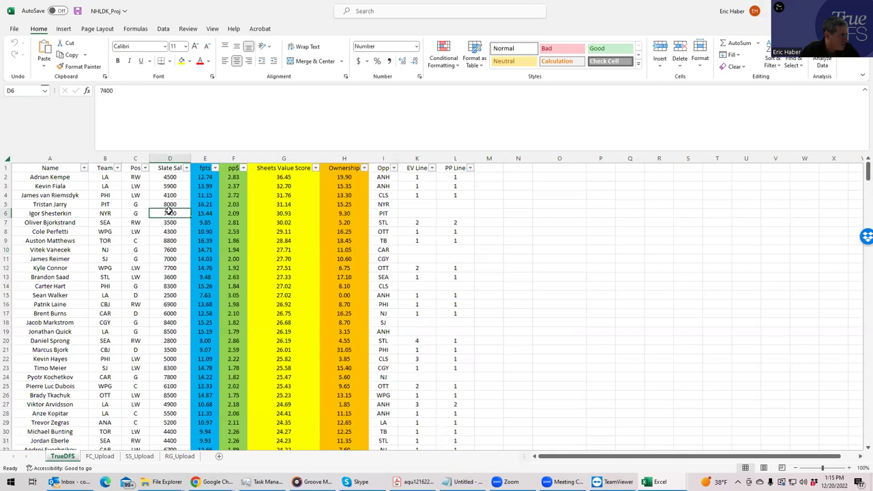
{"action": "left_click", "coordinate": [169, 204]}
{"action": "left_click", "coordinate": [169, 214]}
{"action": "left_click", "coordinate": [162, 322]}
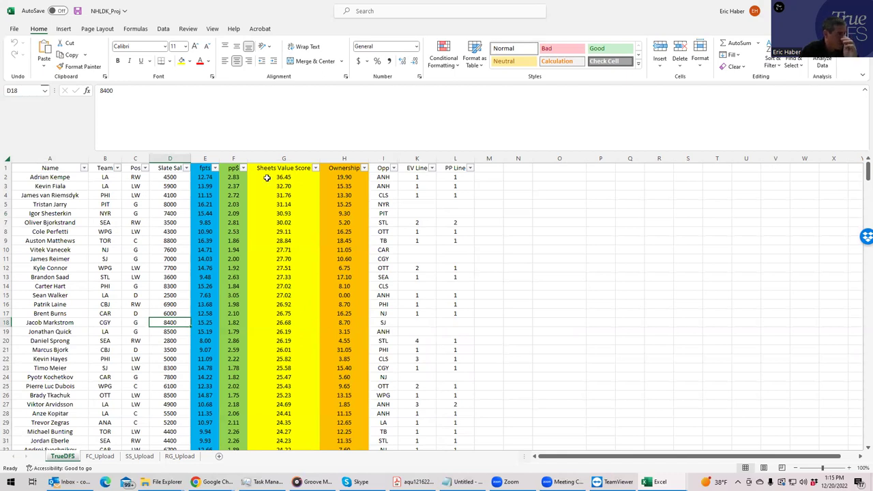
{"action": "key", "text": "alt+Tab"}
- Add I. Shesterkin as the lineup's goalie on the DraftKings contest page
{"action": "left_click", "coordinate": [279, 8]}
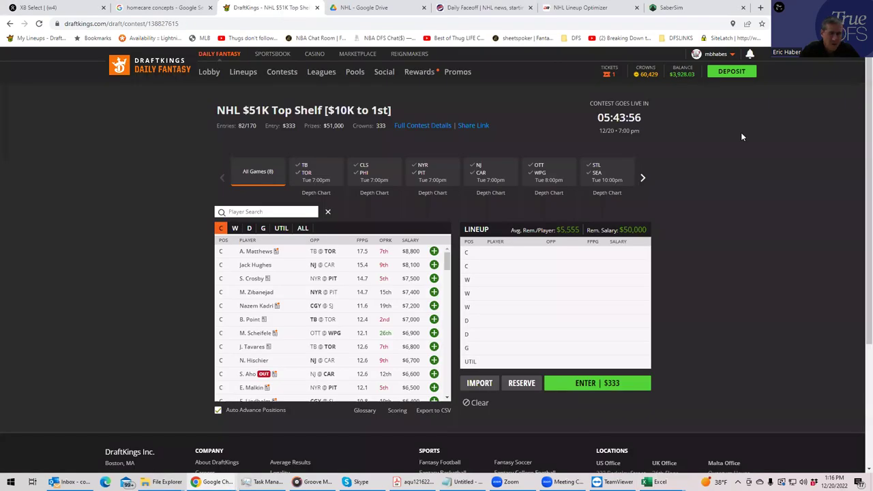
{"action": "left_click", "coordinate": [263, 228]}
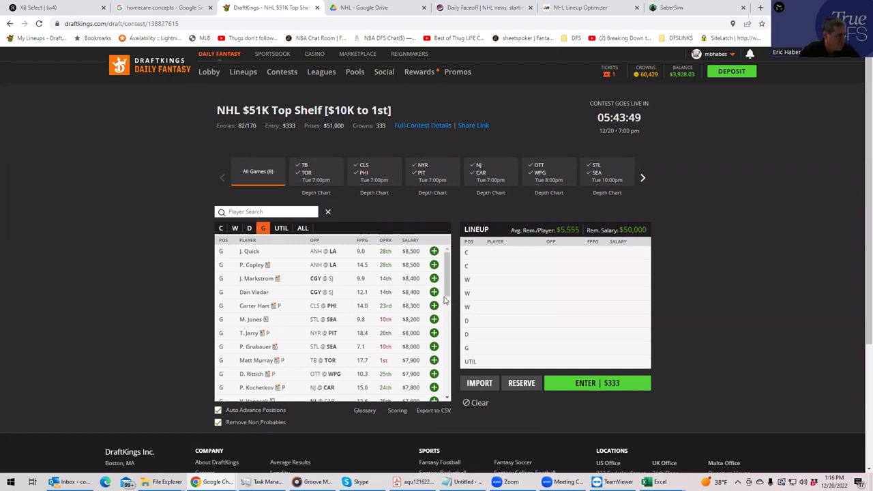
{"action": "left_click_drag", "start_coordinate": [445, 279], "coordinate": [446, 316]}
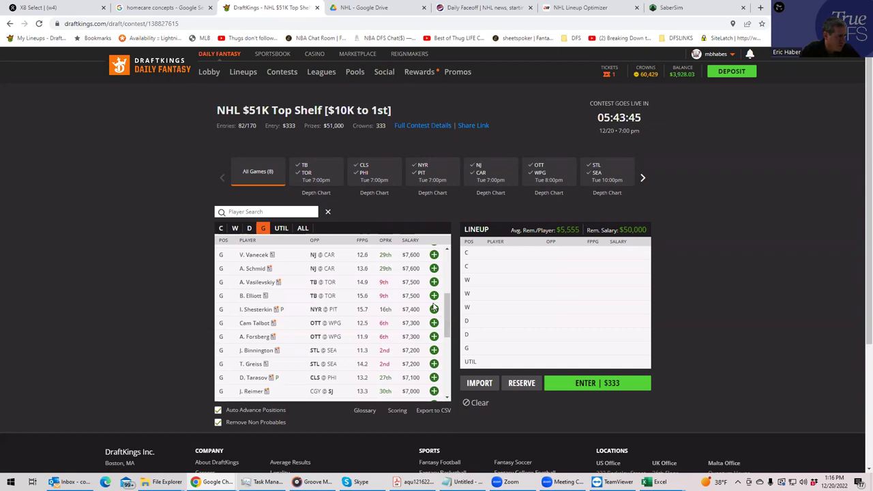
{"action": "left_click", "coordinate": [434, 310]}
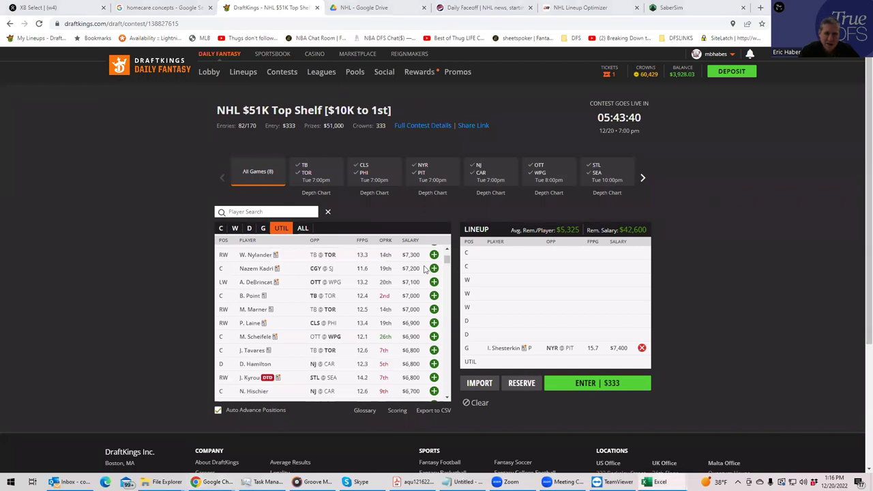
- Narrow the winger pool to the ANH @ LA game
{"action": "left_click", "coordinate": [234, 230]}
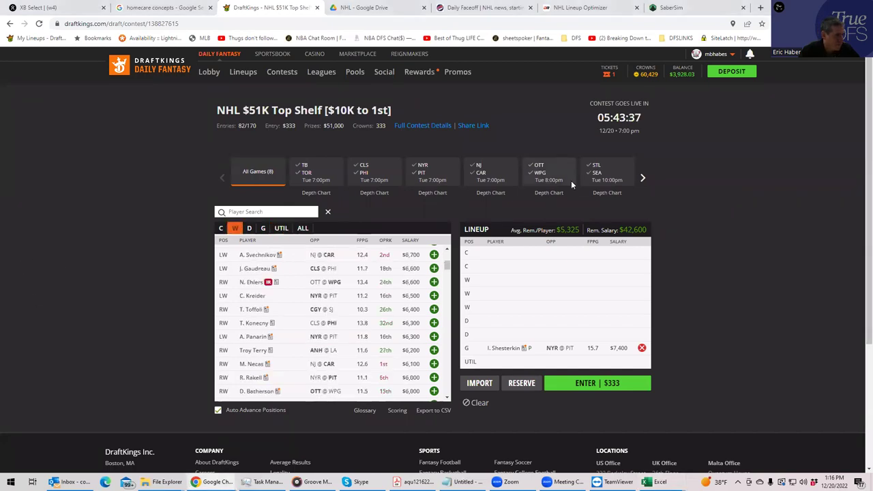
{"action": "left_click", "coordinate": [641, 180]}
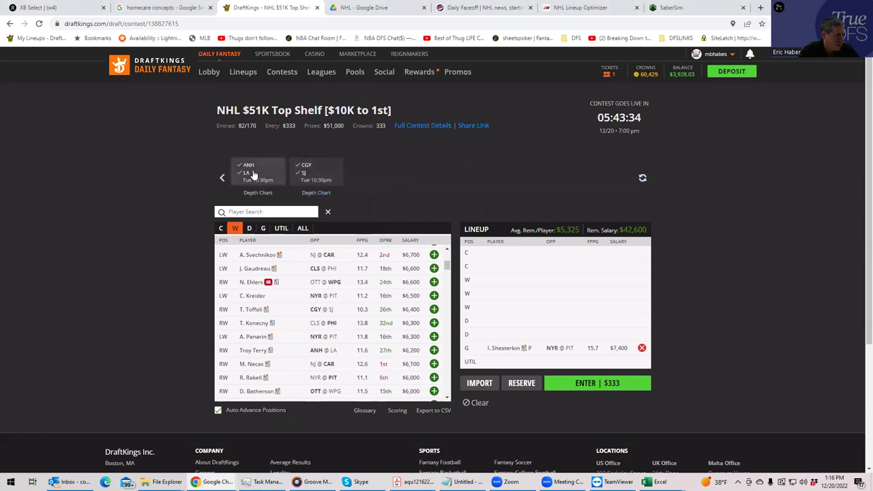
{"action": "left_click", "coordinate": [252, 175]}
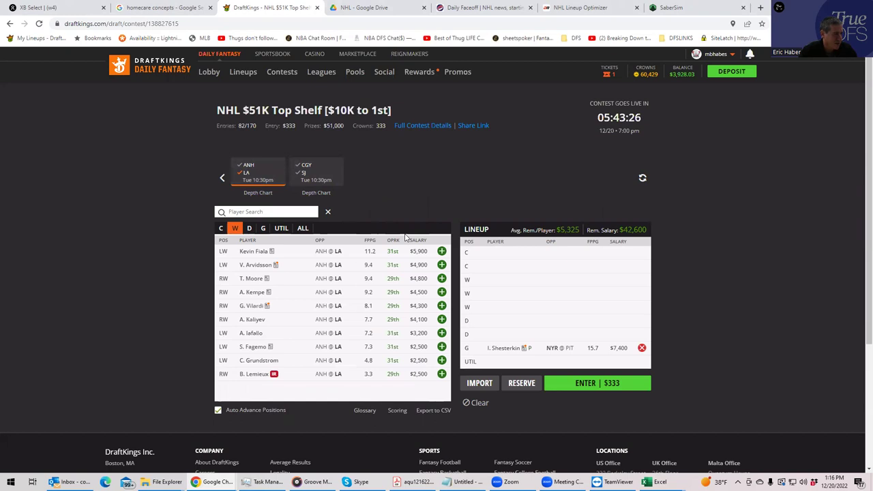
- Add Kevin Fiala and A. Kempe on wing, Sean Walker at D, and A. Kopitar at C
{"action": "left_click", "coordinate": [442, 250]}
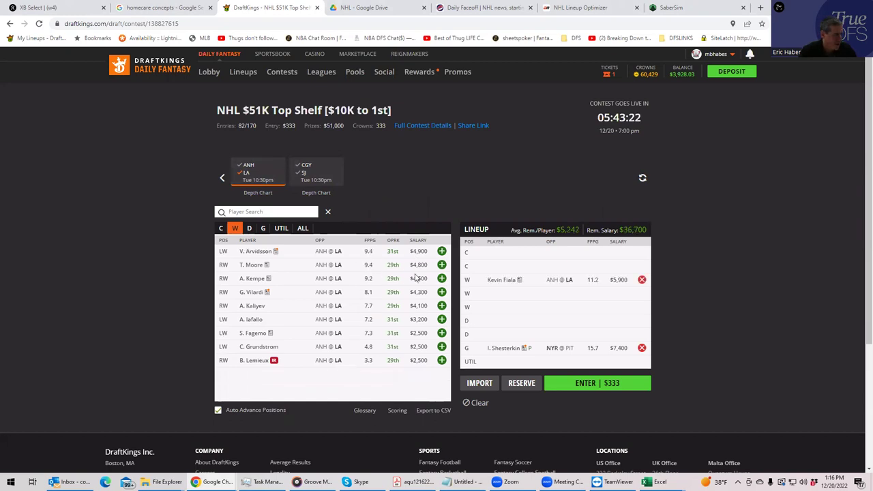
{"action": "left_click", "coordinate": [441, 278]}
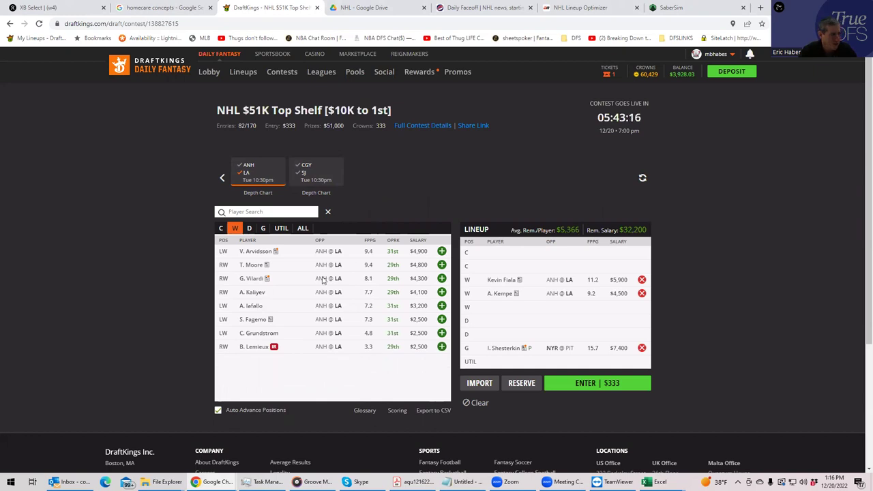
{"action": "left_click", "coordinate": [249, 228]}
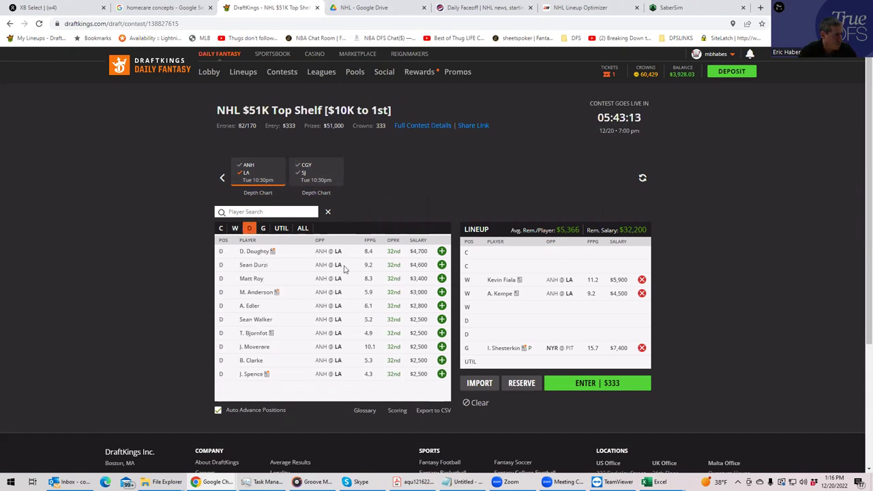
{"action": "left_click", "coordinate": [441, 319]}
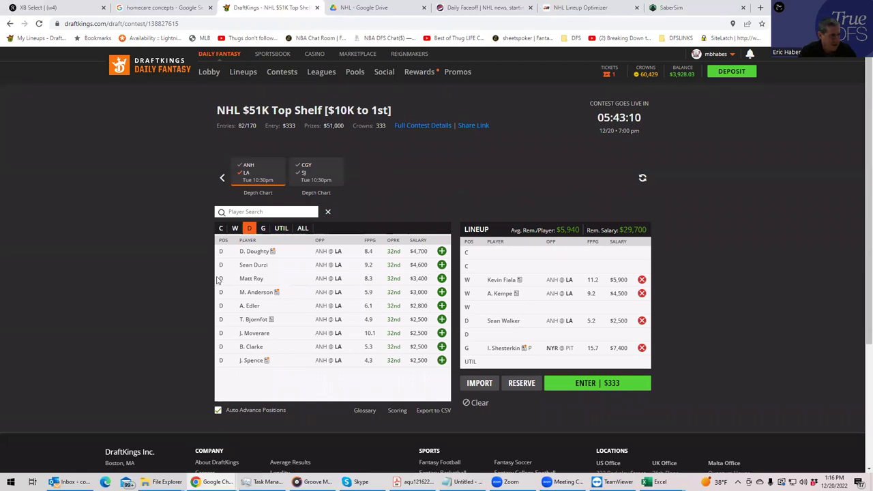
{"action": "left_click", "coordinate": [221, 227]}
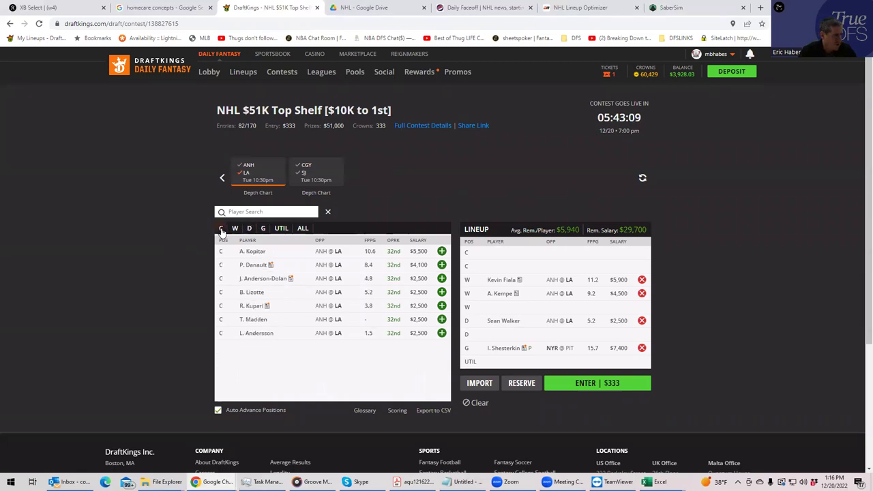
{"action": "left_click", "coordinate": [441, 252]}
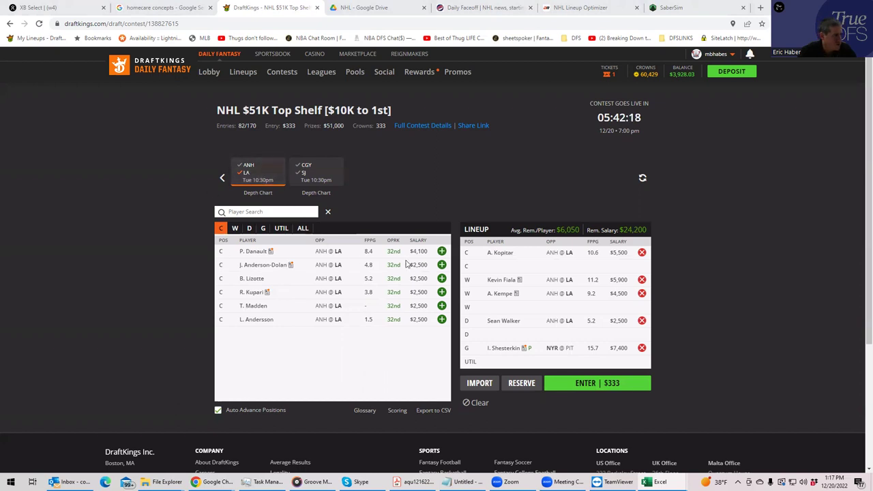
- Trial-add D. Doughty and M. Anderson, remove both, and clear the ANH @ LA game filter
{"action": "left_click", "coordinate": [249, 229]}
{"action": "left_click", "coordinate": [442, 251]}
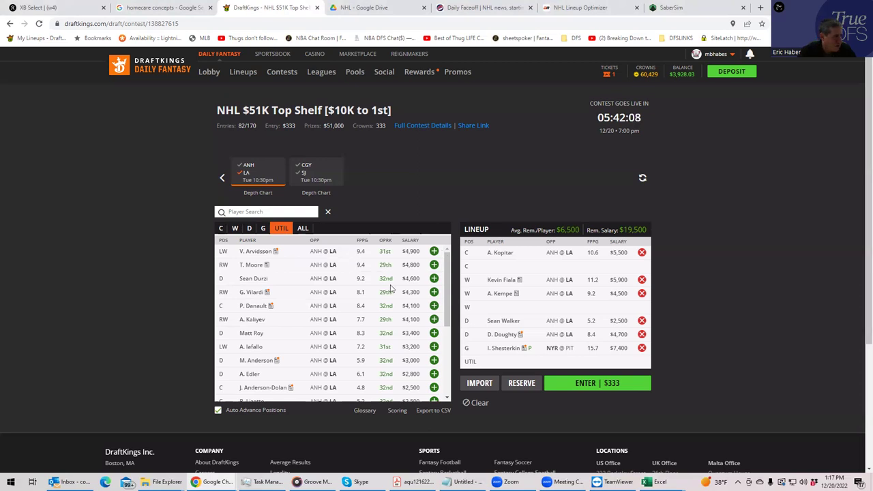
{"action": "left_click", "coordinate": [434, 360]}
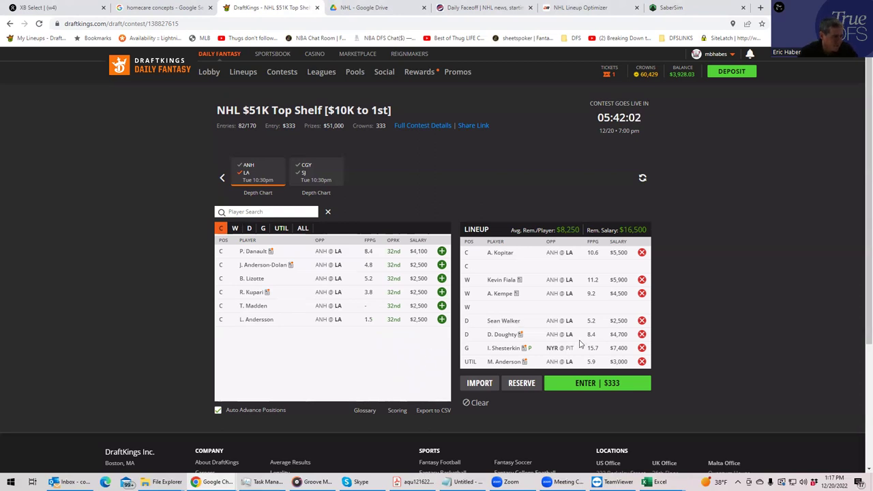
{"action": "left_click", "coordinate": [642, 361]}
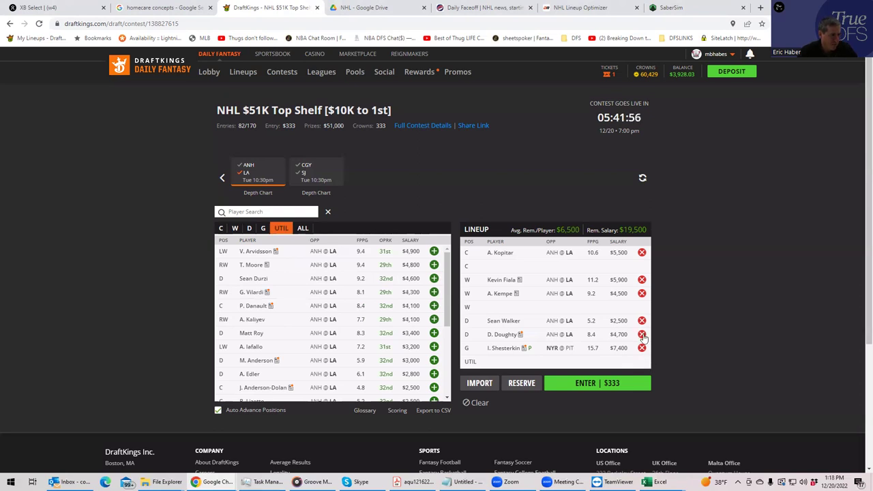
{"action": "left_click", "coordinate": [642, 334]}
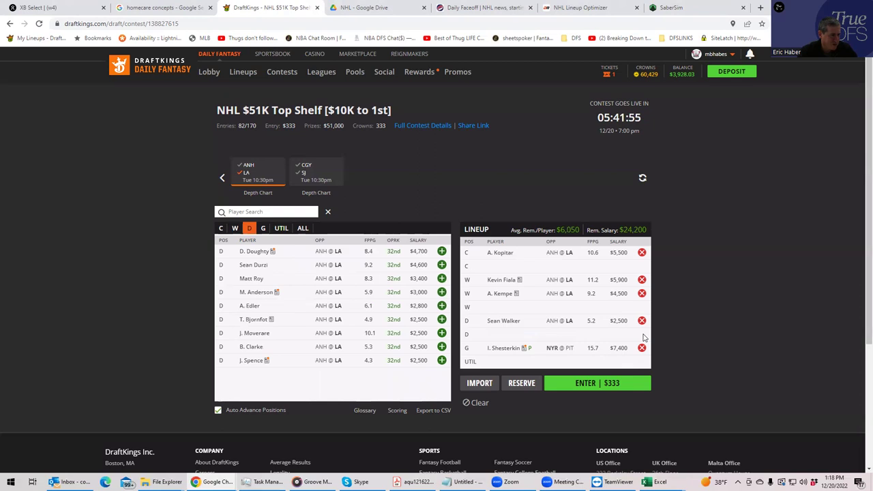
{"action": "left_click", "coordinate": [250, 179]}
{"action": "left_click", "coordinate": [221, 179]}
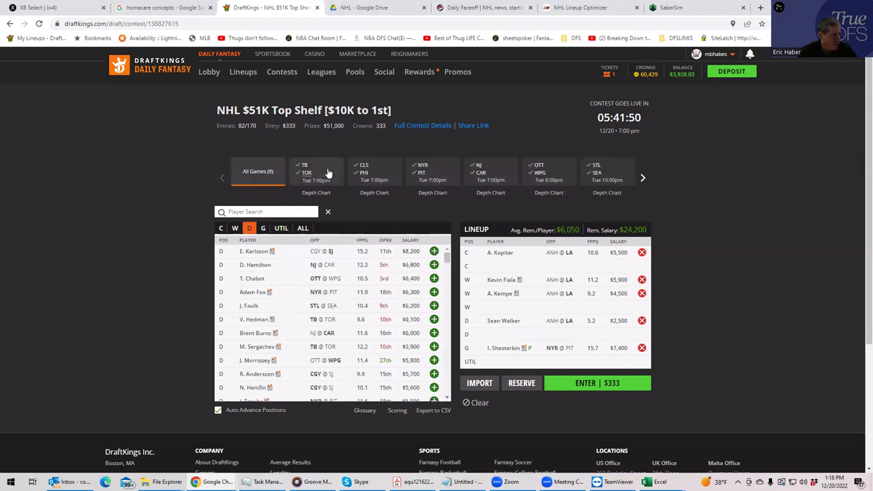
- Add M. Scheifele at C, Kyle Connor on wing, and P. Dubois at UTIL from OTT @ WPG
{"action": "left_click", "coordinate": [543, 178]}
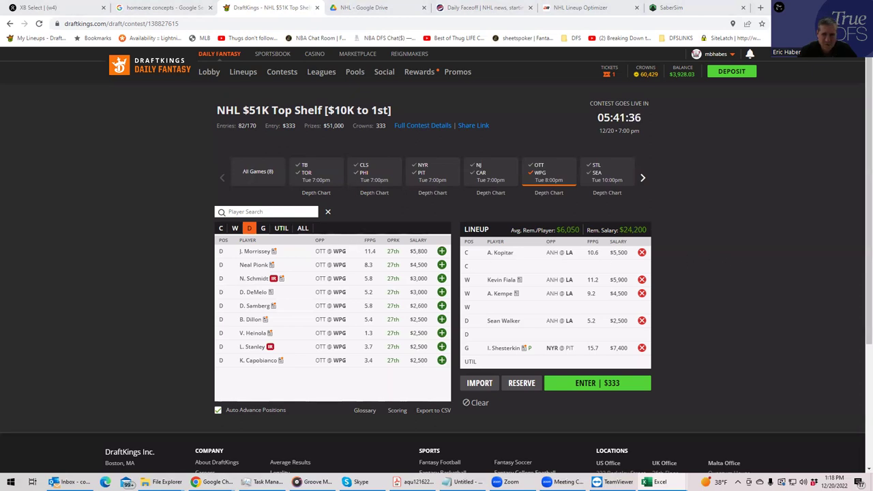
{"action": "left_click", "coordinate": [221, 229]}
{"action": "left_click", "coordinate": [441, 251]}
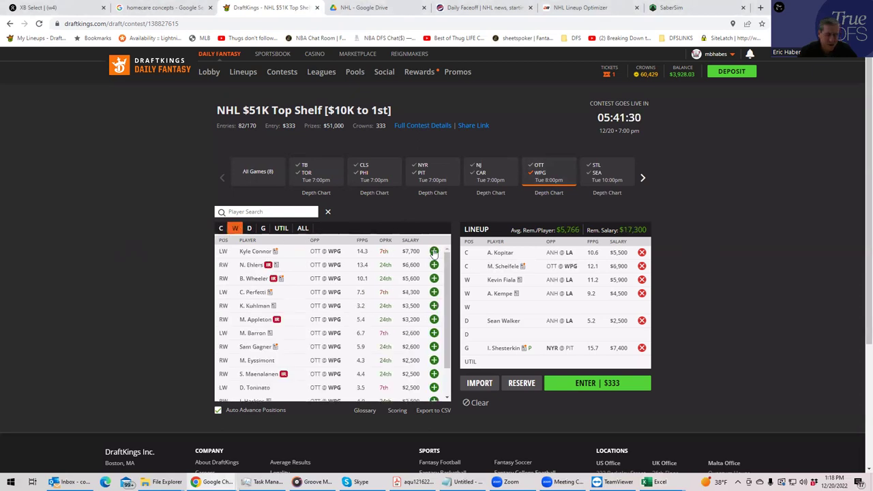
{"action": "left_click", "coordinate": [434, 252]}
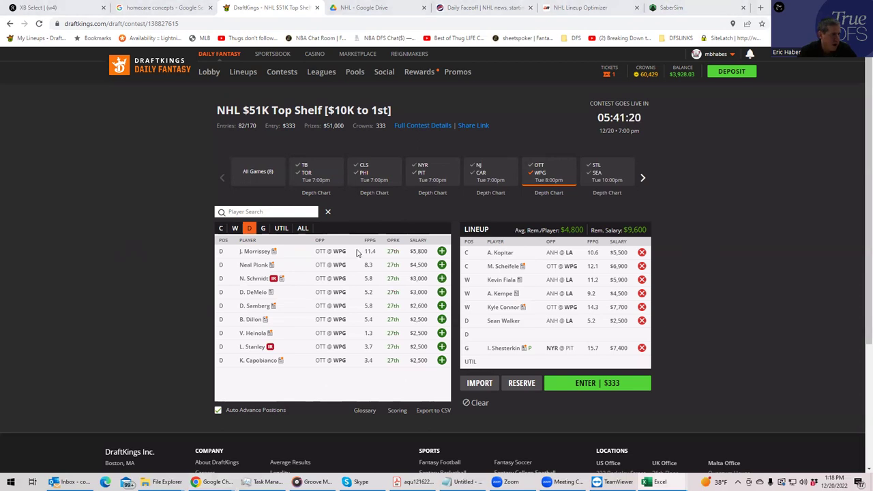
{"action": "left_click", "coordinate": [281, 227]}
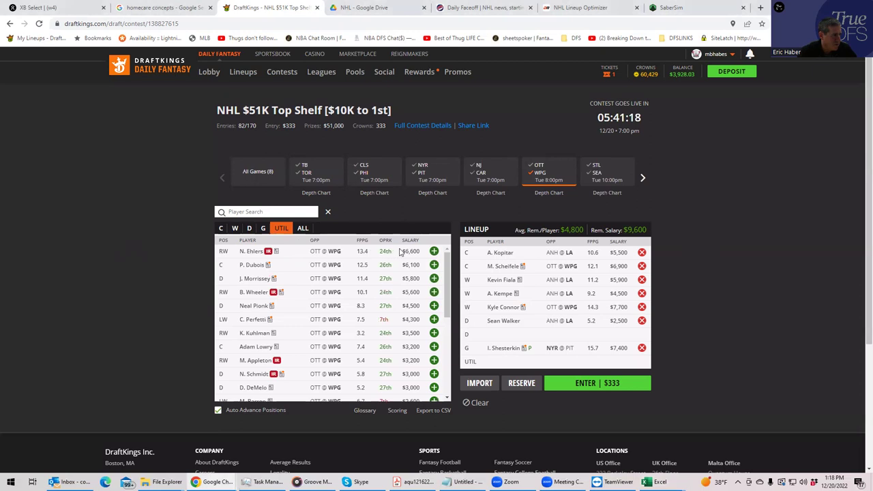
{"action": "left_click", "coordinate": [433, 265]}
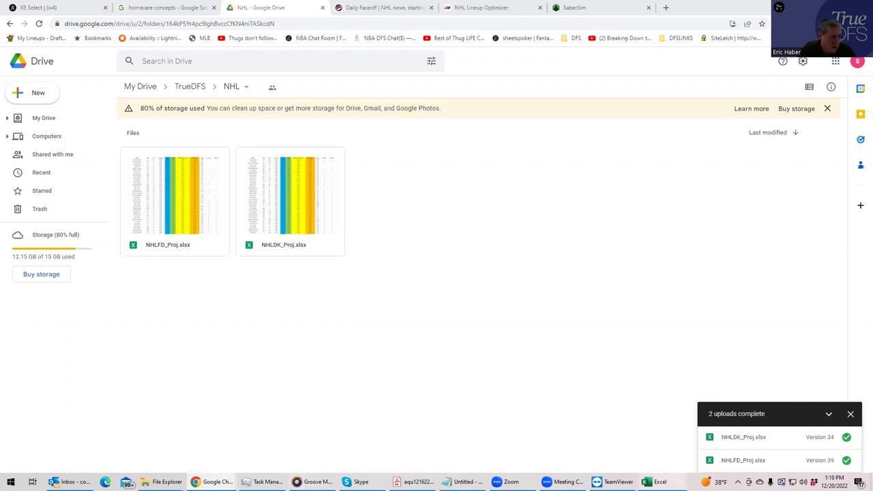
{"action": "mouse_move", "coordinate": [651, 481]}
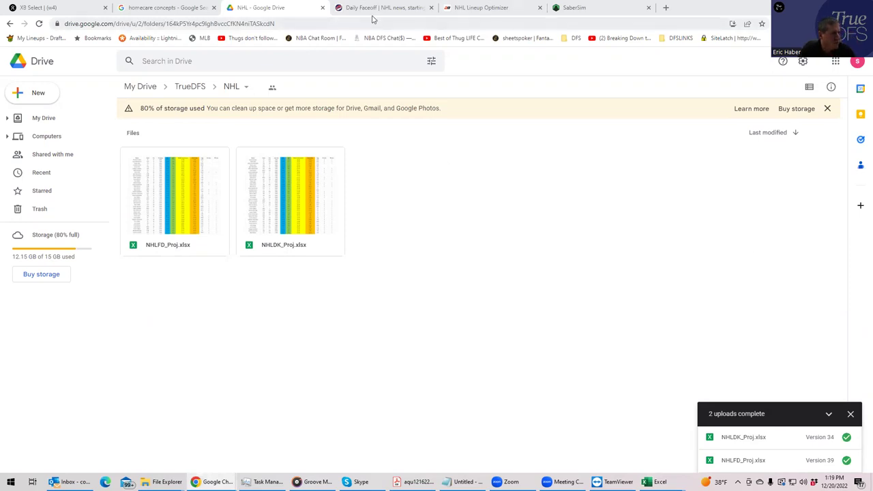
- Upload the NHLDK_Sim CSV from the KrugNHL folder as SaberSim custom projections
{"action": "left_click", "coordinate": [580, 8]}
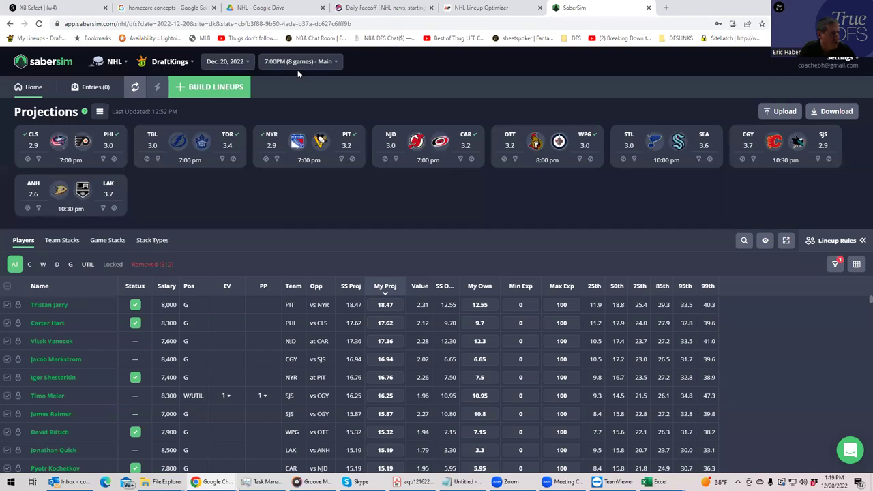
{"action": "left_click", "coordinate": [781, 111]}
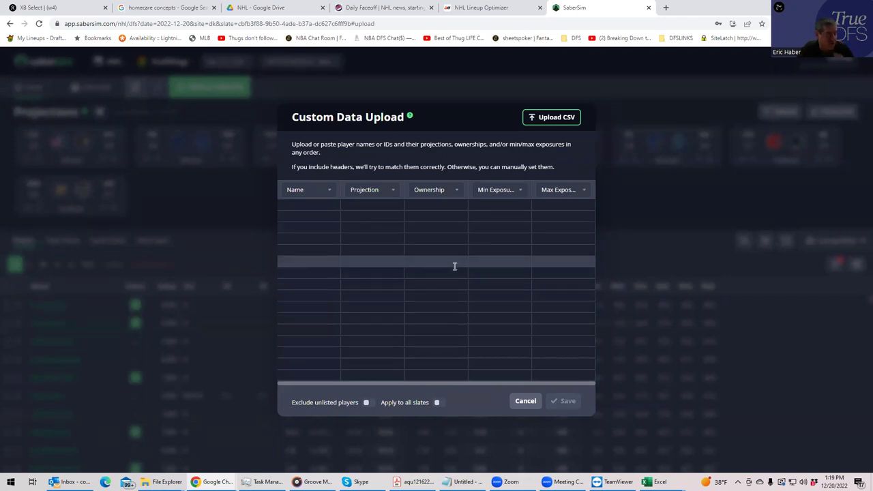
{"action": "left_click", "coordinate": [545, 124]}
{"action": "left_click", "coordinate": [39, 124]}
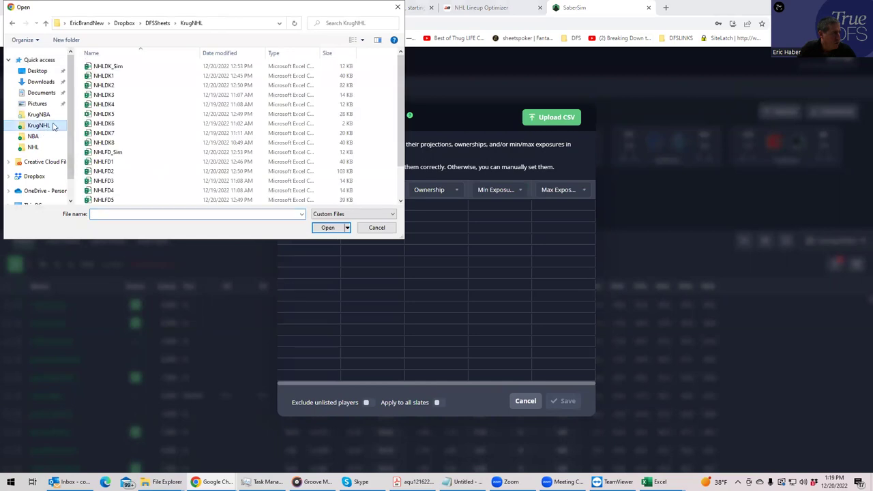
{"action": "left_click", "coordinate": [106, 66]}
{"action": "left_click", "coordinate": [327, 228]}
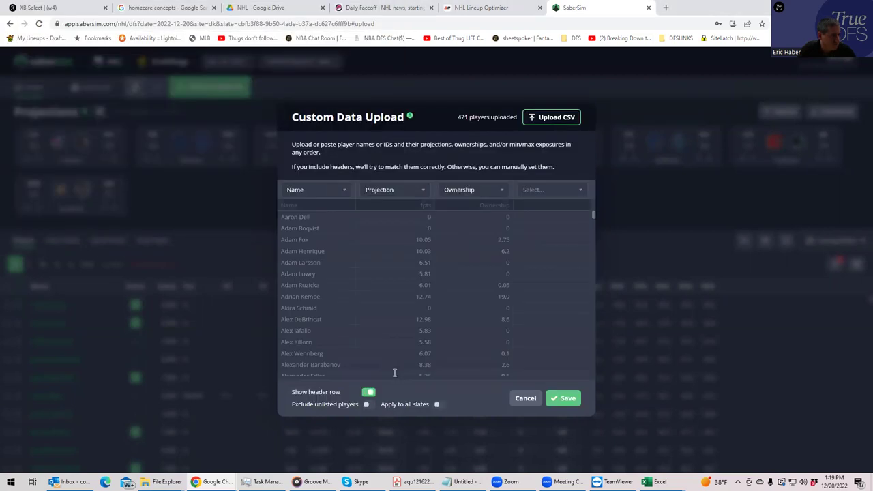
- Exclude unlisted players, save the projections, and exclude all out players
{"action": "left_click", "coordinate": [368, 405]}
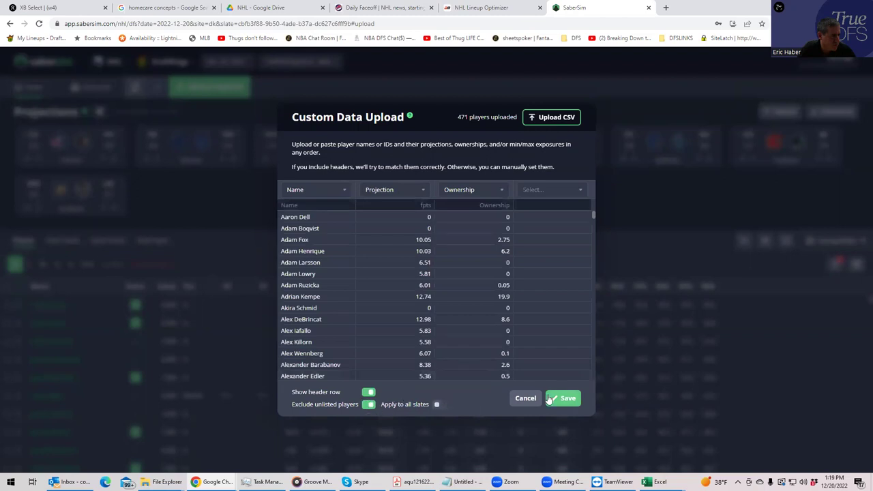
{"action": "left_click", "coordinate": [554, 399]}
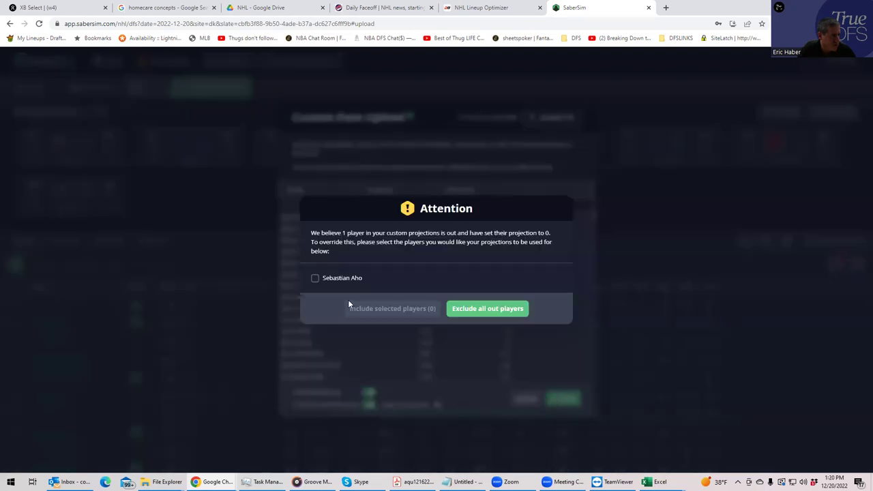
{"action": "left_click", "coordinate": [454, 311]}
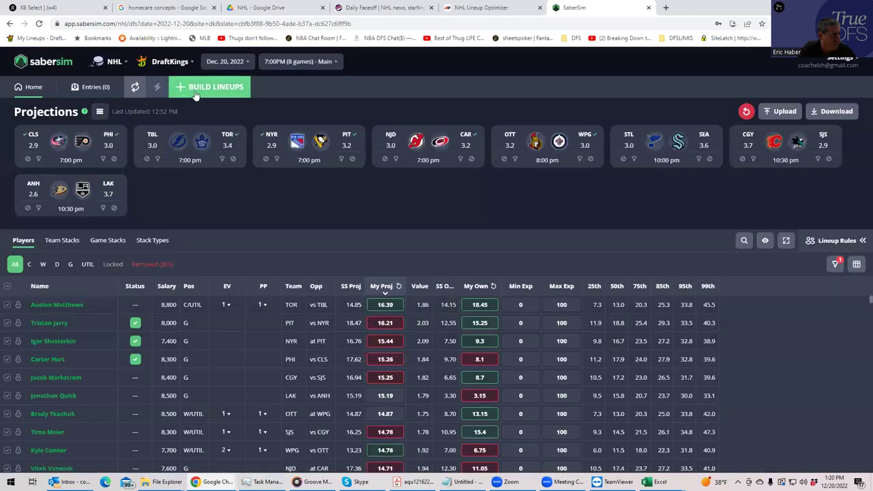
- Start a new lineup build with the entry limit set to 150-max
{"action": "left_click", "coordinate": [208, 87]}
{"action": "left_click", "coordinate": [414, 196]}
{"action": "left_click", "coordinate": [415, 257]}
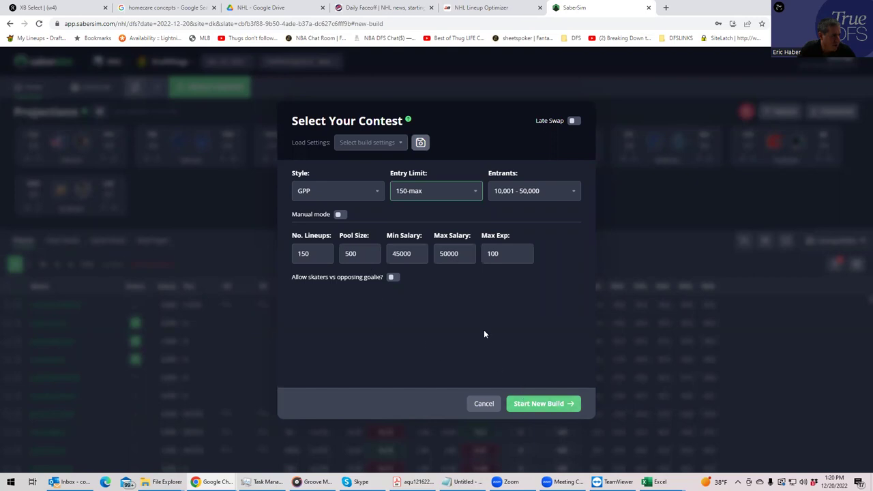
{"action": "left_click", "coordinate": [517, 406]}
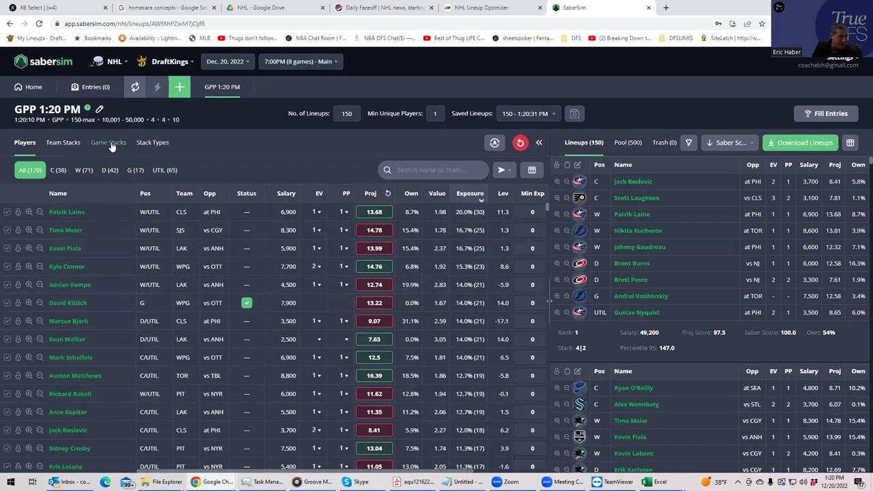
- Open the Team Stacks view and its Stack Types breakdown
{"action": "left_click", "coordinate": [60, 149]}
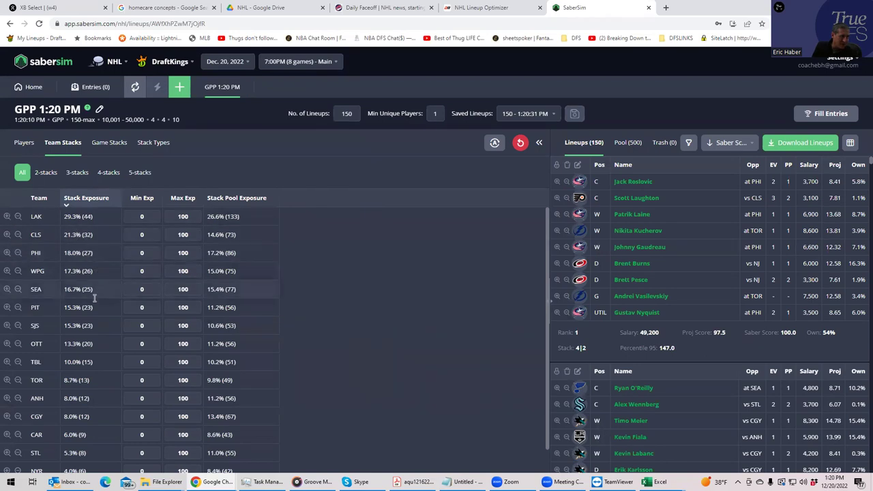
{"action": "left_click", "coordinate": [143, 146]}
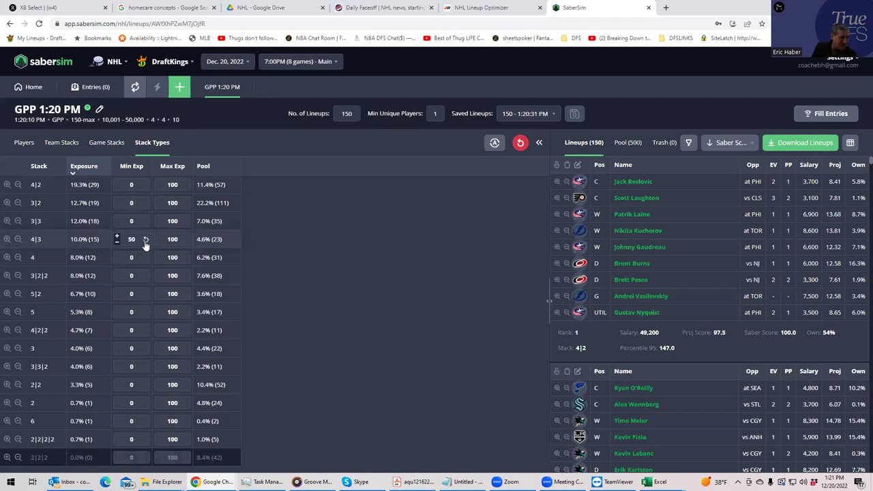
- Set the 5|2 stack minimum exposure to 50, apply it, and send the exposures back to projections
{"action": "left_click", "coordinate": [134, 293]}
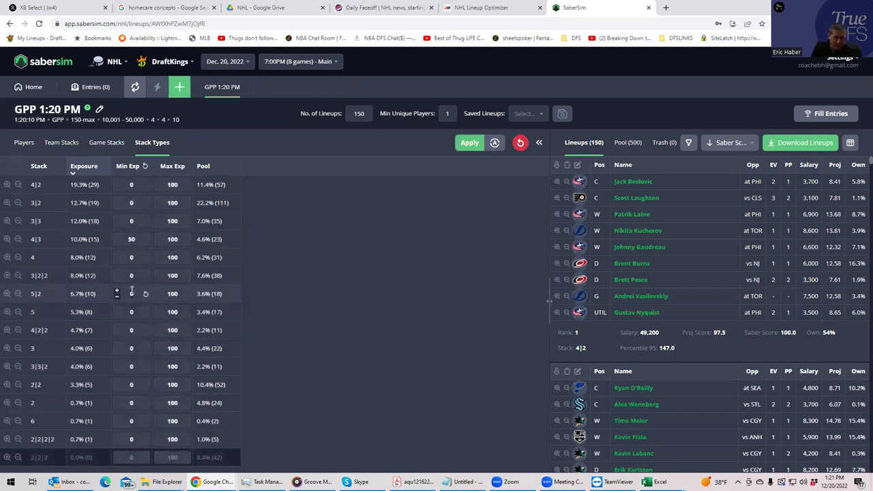
{"action": "type", "text": "50"}
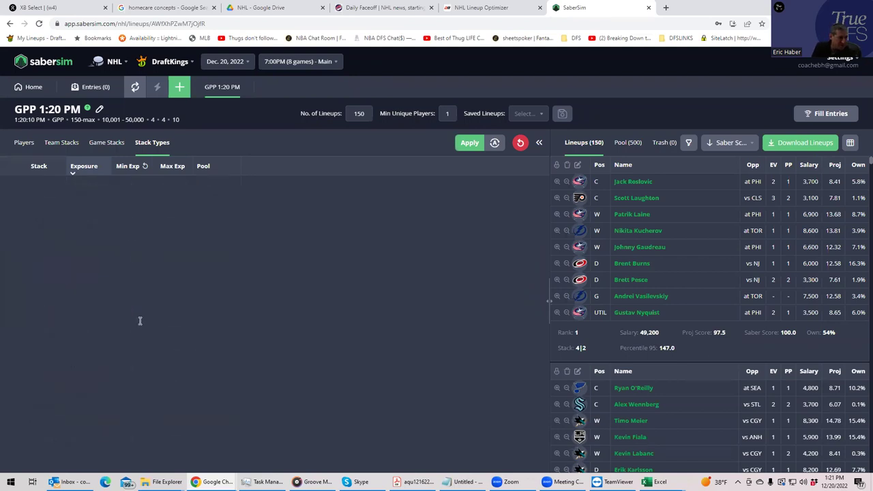
{"action": "left_click", "coordinate": [468, 144]}
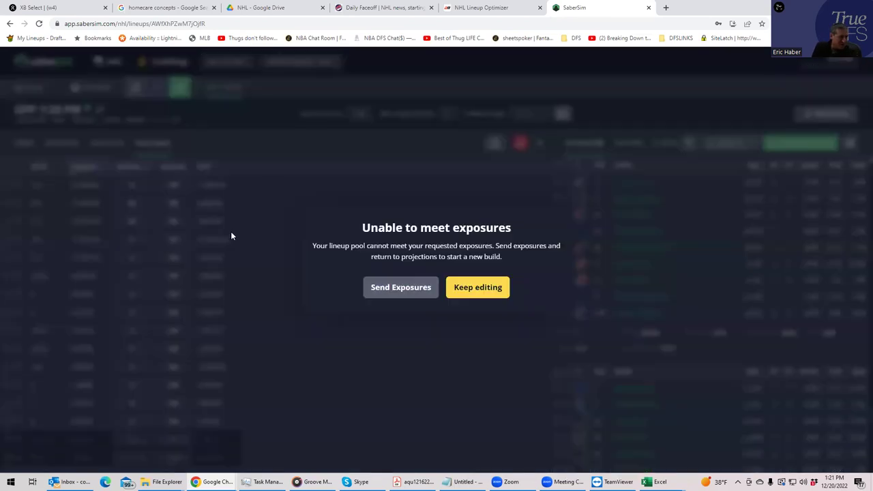
{"action": "left_click", "coordinate": [438, 292]}
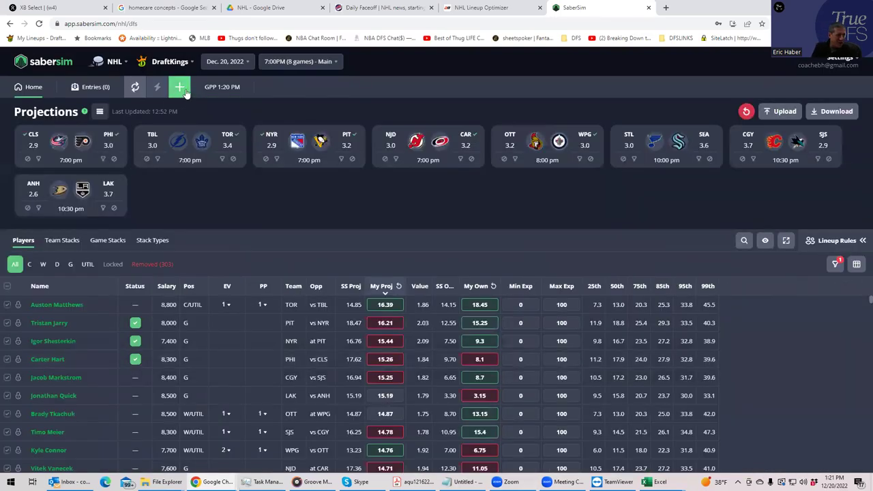
- Start a new 150-lineup GPP build using the sent 5|2 and 4|3 stack exposures
{"action": "left_click", "coordinate": [180, 87]}
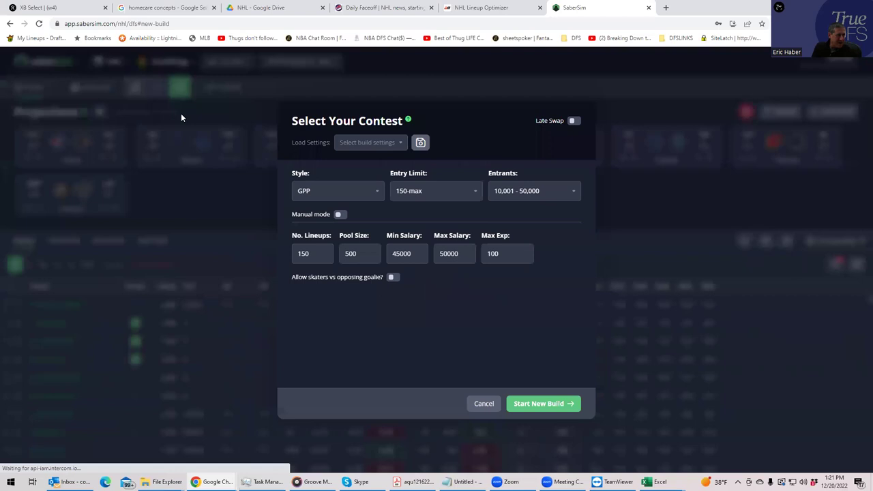
{"action": "left_click", "coordinate": [535, 403]}
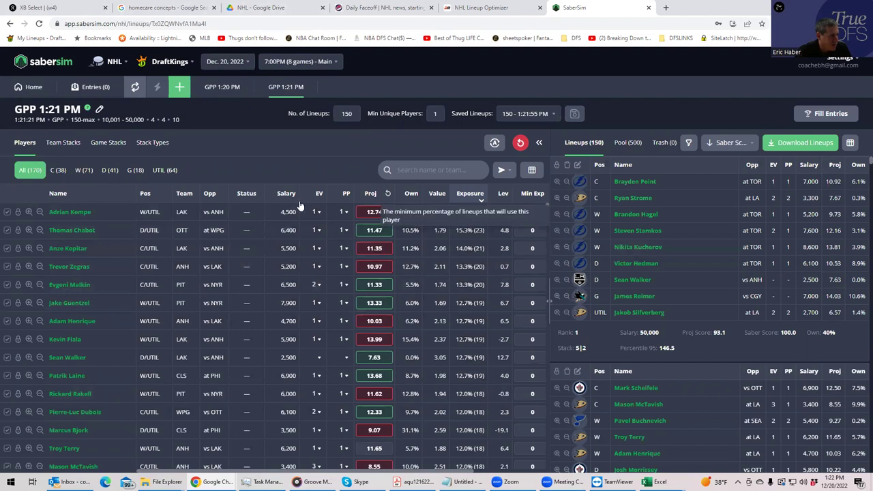
- Check the new build's team stacks and confirm an even 5|2 and 4|3 stack type split
{"action": "left_click", "coordinate": [65, 145]}
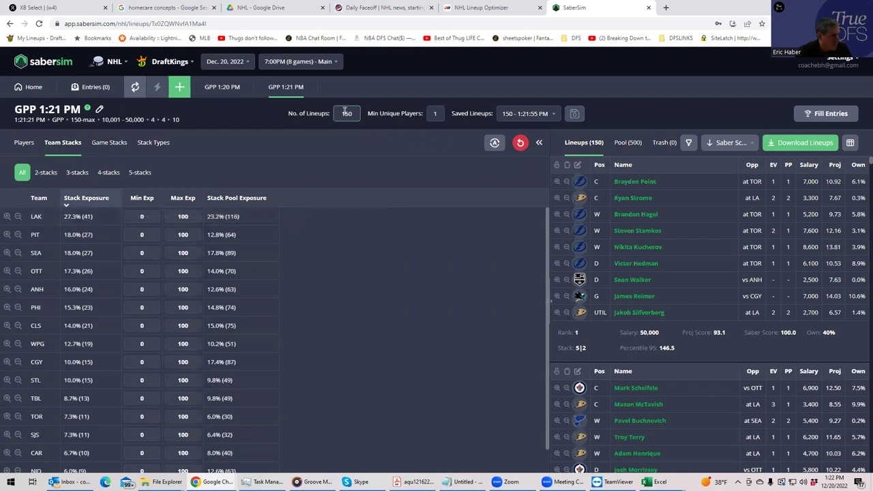
{"action": "left_click", "coordinate": [151, 145]}
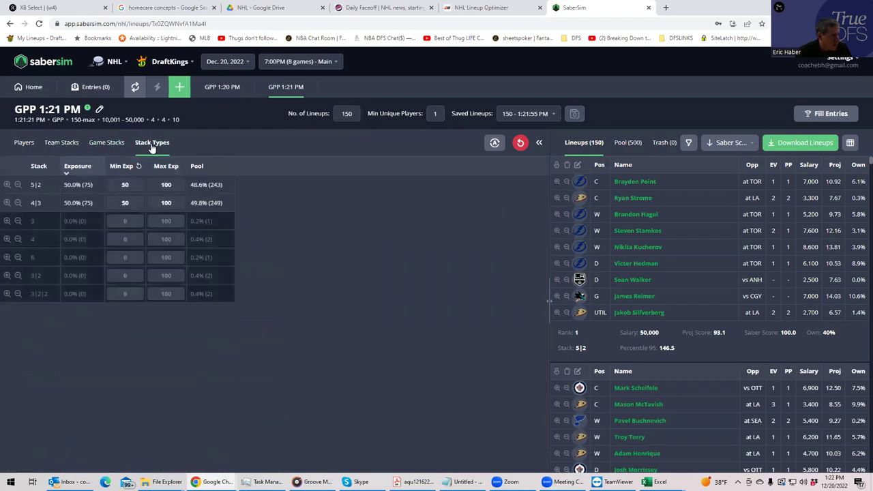
{"action": "left_click", "coordinate": [24, 144]}
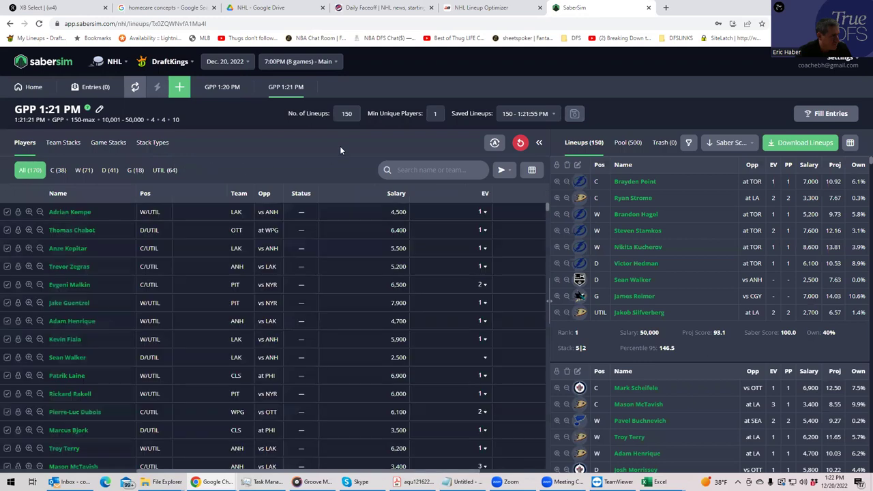
- Reduce the build's number of lineups from 150 to 40
{"action": "left_click", "coordinate": [347, 116]}
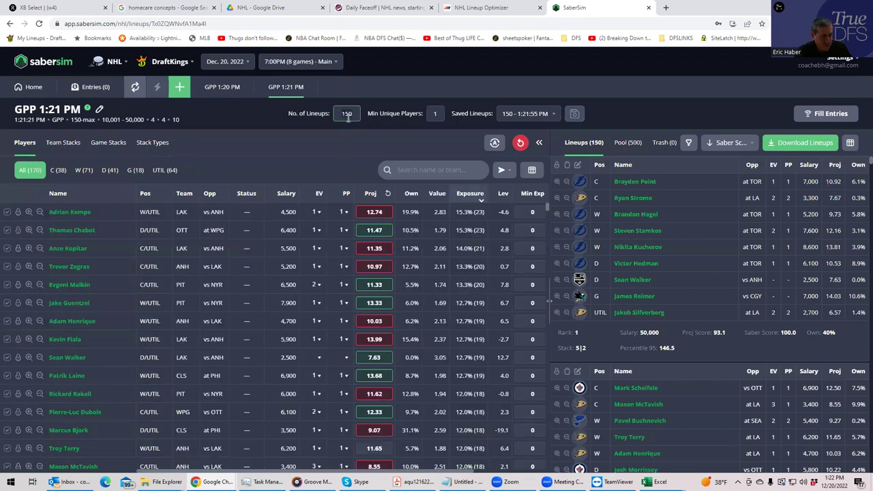
{"action": "key", "text": "BackSpace"}
{"action": "key", "text": "BackSpace"}
{"action": "key", "text": "BackSpace"}
{"action": "type", "text": "40"}
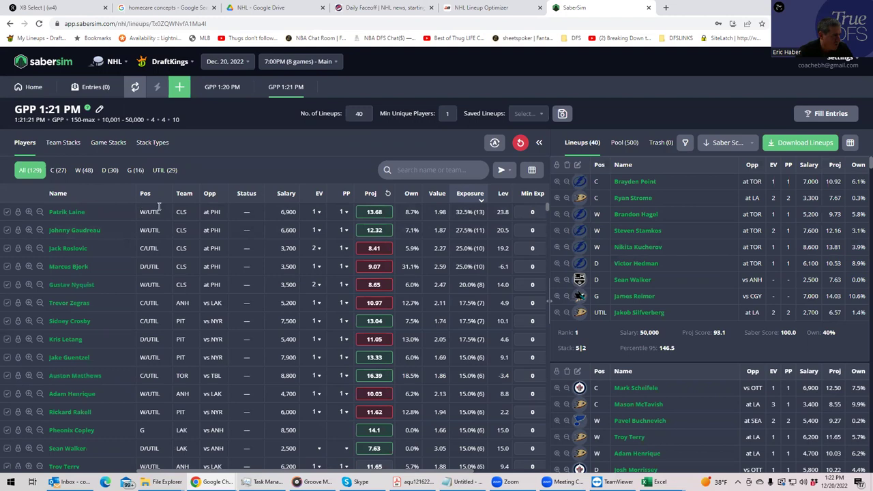
- Review the 40-lineup team stack exposures (CLS 32.5%; LAK, PHI, PIT 22.5%) and scroll through the lineups
{"action": "left_click", "coordinate": [57, 142]}
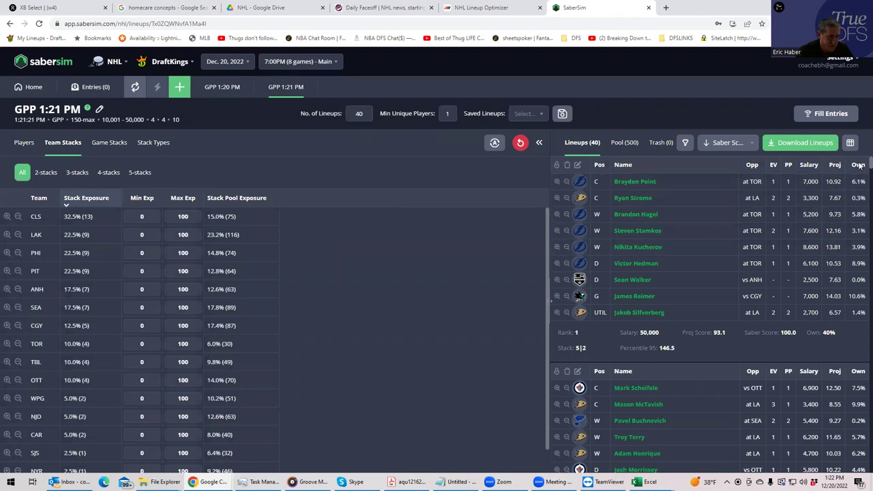
{"action": "scroll", "coordinate": [859, 167], "scroll_direction": "down", "scroll_amount": 3}
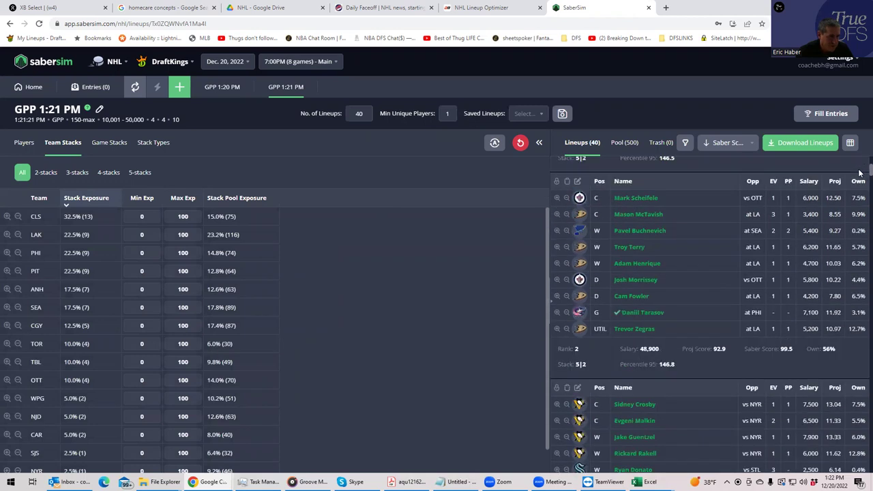
{"action": "scroll", "coordinate": [859, 173], "scroll_direction": "down", "scroll_amount": 2}
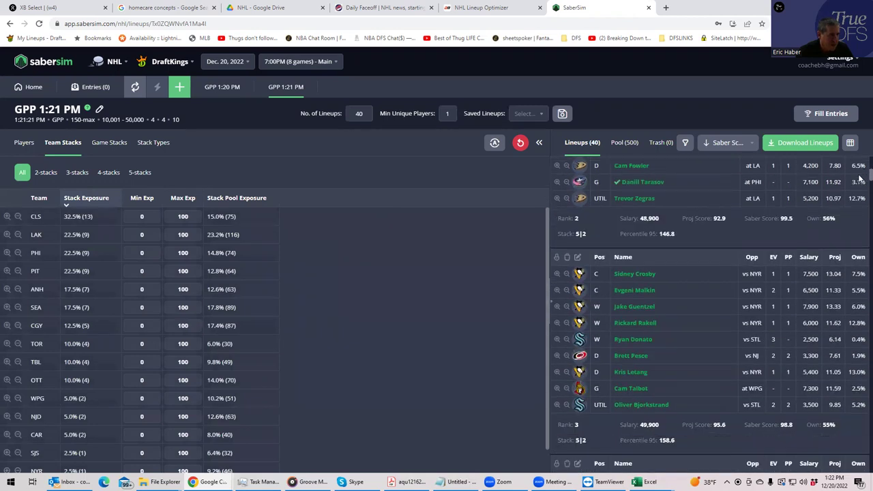
{"action": "scroll", "coordinate": [860, 177], "scroll_direction": "down", "scroll_amount": 6}
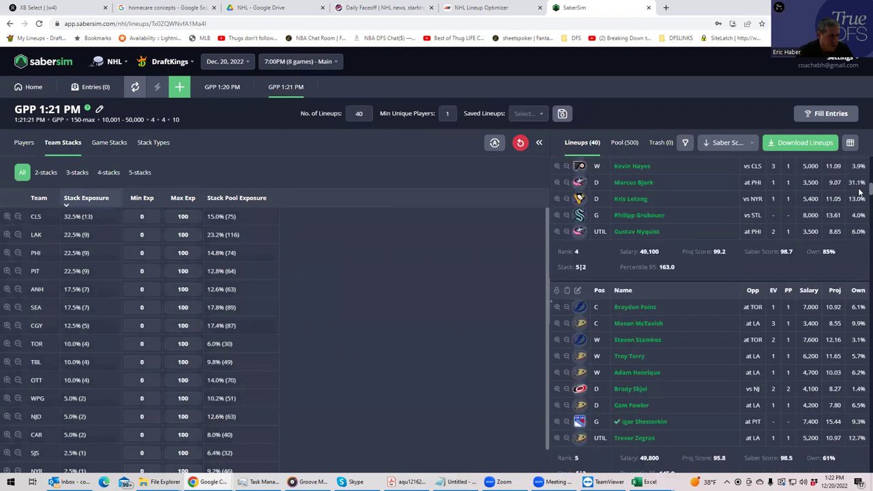
{"action": "scroll", "coordinate": [859, 194], "scroll_direction": "down", "scroll_amount": 1}
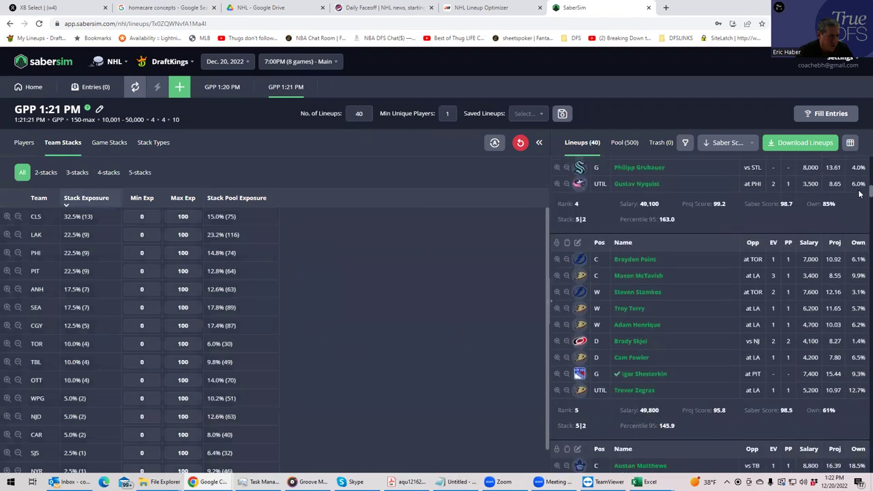